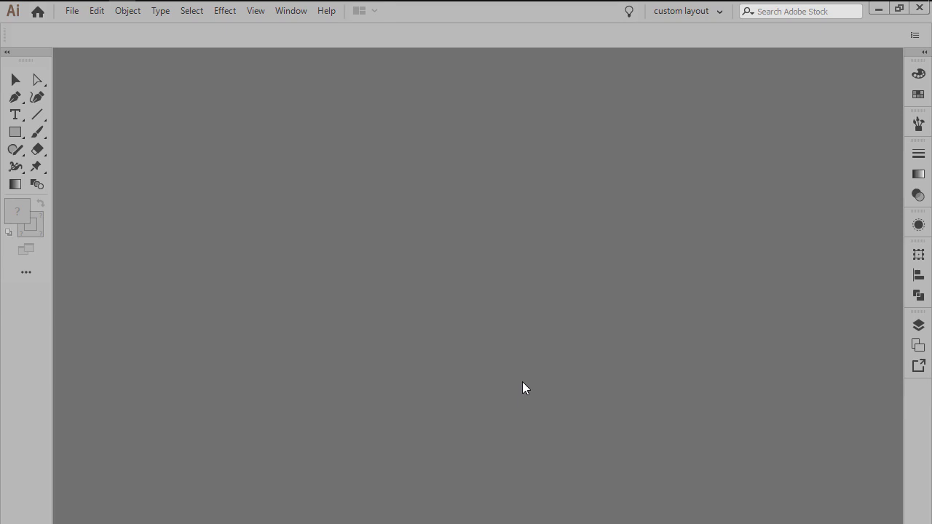
Step: Start a new Web-profile document with 3 artboards arranged in a single row
{"action": "left_click", "coordinate": [72, 12]}
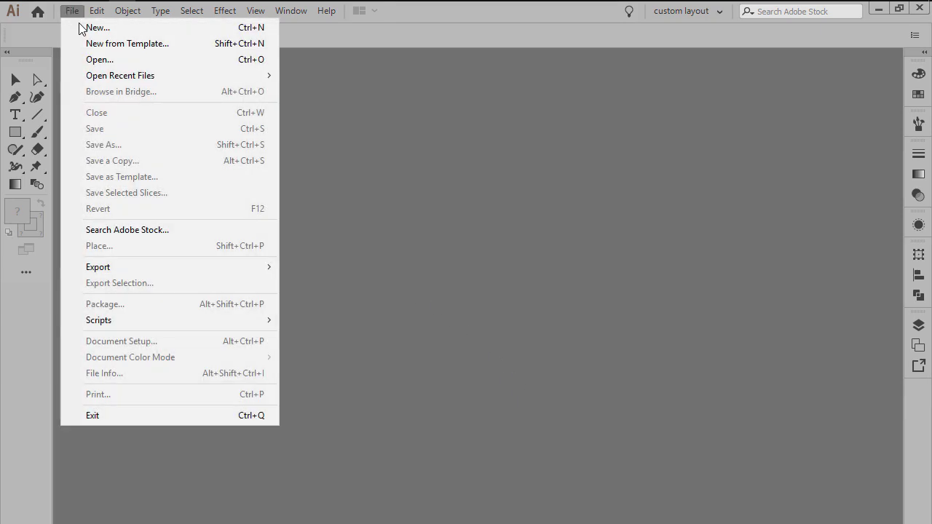
{"action": "left_click", "coordinate": [259, 30]}
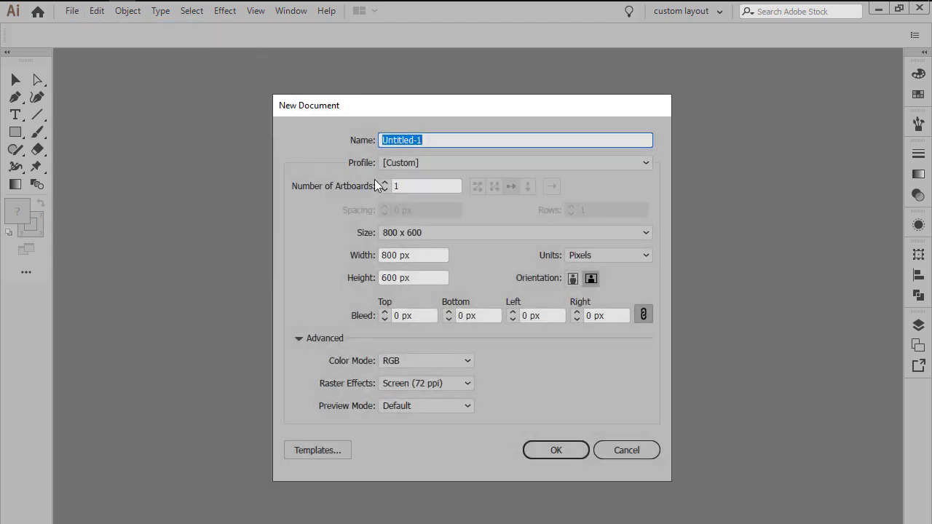
{"action": "left_click", "coordinate": [389, 164]}
{"action": "left_click", "coordinate": [402, 210]}
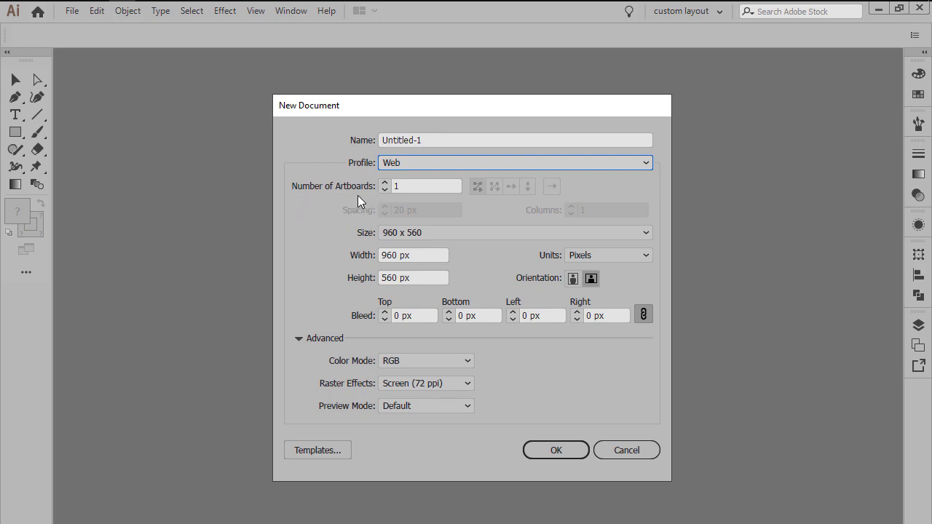
{"action": "left_click", "coordinate": [384, 182]}
{"action": "left_click", "coordinate": [384, 183]}
{"action": "left_click", "coordinate": [510, 188]}
Step: Set artboard spacing to 200 px and size to 400 × 400 px, then create the document
{"action": "left_click_drag", "start_coordinate": [449, 208], "coordinate": [332, 217]}
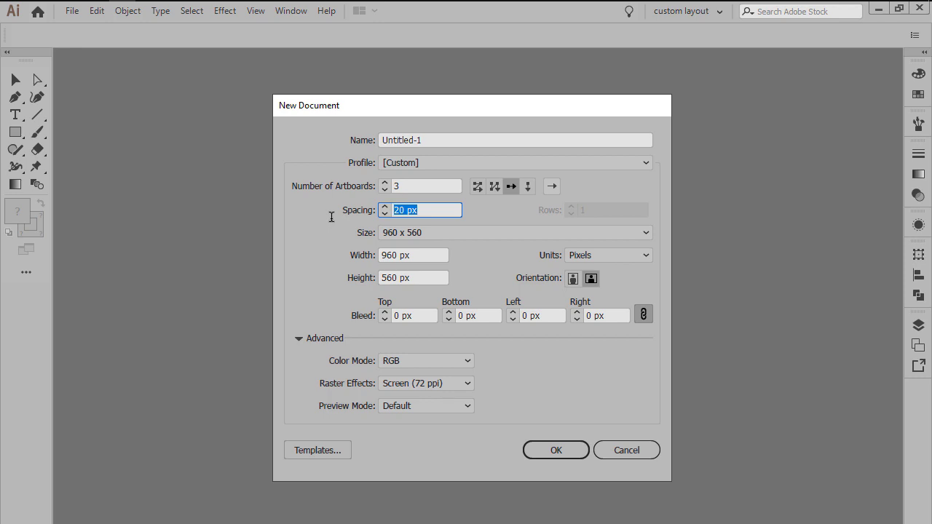
{"action": "type", "text": "200"}
{"action": "key", "text": "Tab"}
{"action": "key", "text": "Tab"}
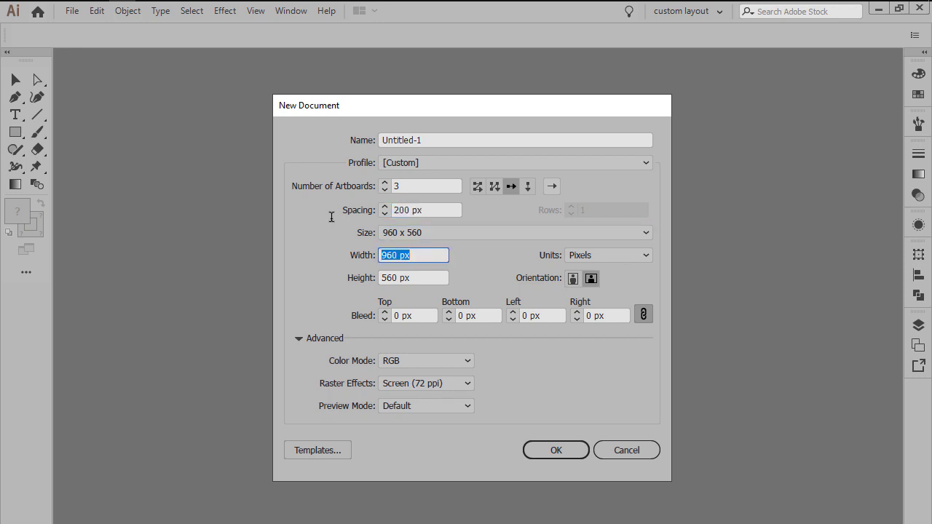
{"action": "type", "text": "400"}
{"action": "key", "text": "Tab"}
{"action": "type", "text": "400"}
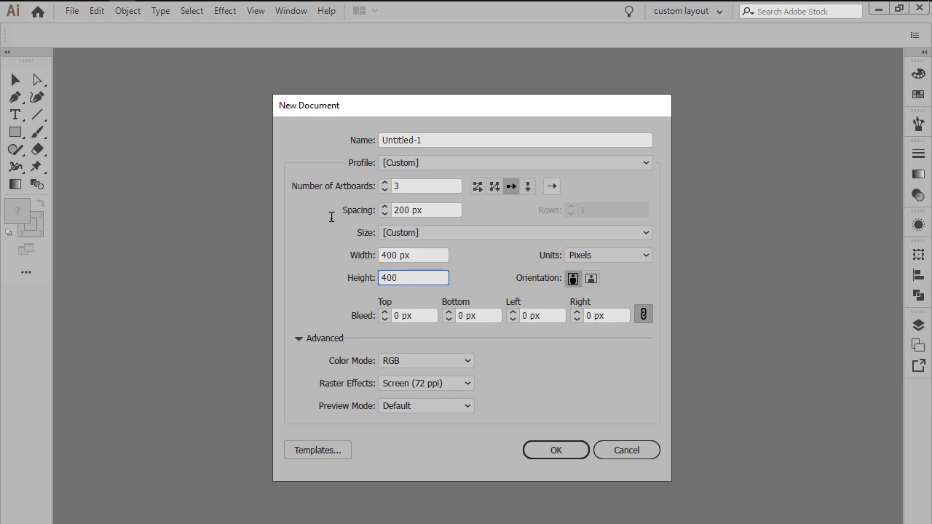
{"action": "key", "text": "Return"}
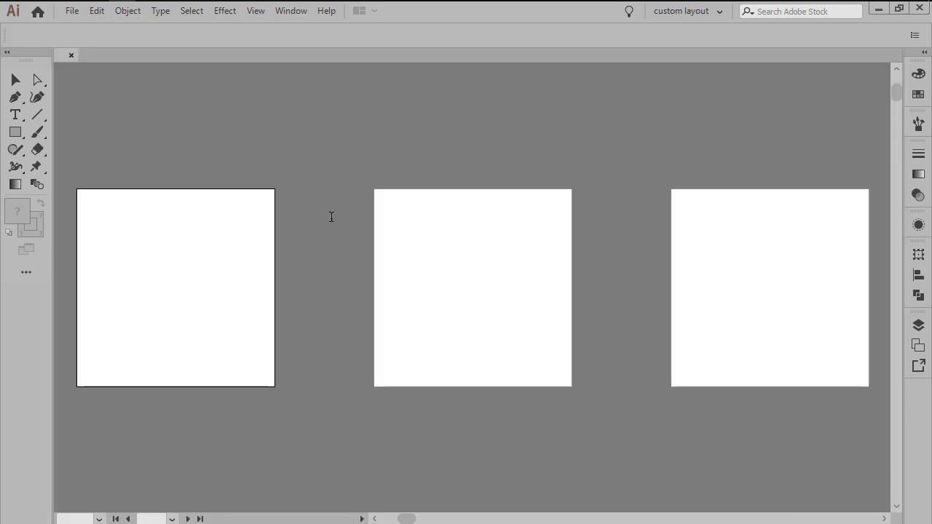
Step: Fit the first artboard in view and draw a 400 × 400 px square
{"action": "key", "text": "shift+x"}
{"action": "key", "text": "slash"}
{"action": "key", "text": "a"}
{"action": "key", "text": "ctrl+0"}
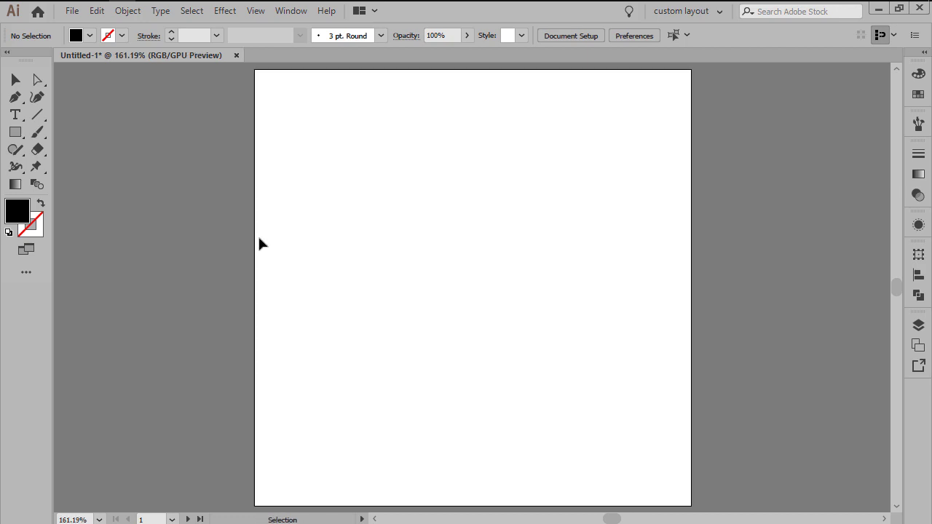
{"action": "key", "text": "m"}
{"action": "left_click", "coordinate": [609, 208]}
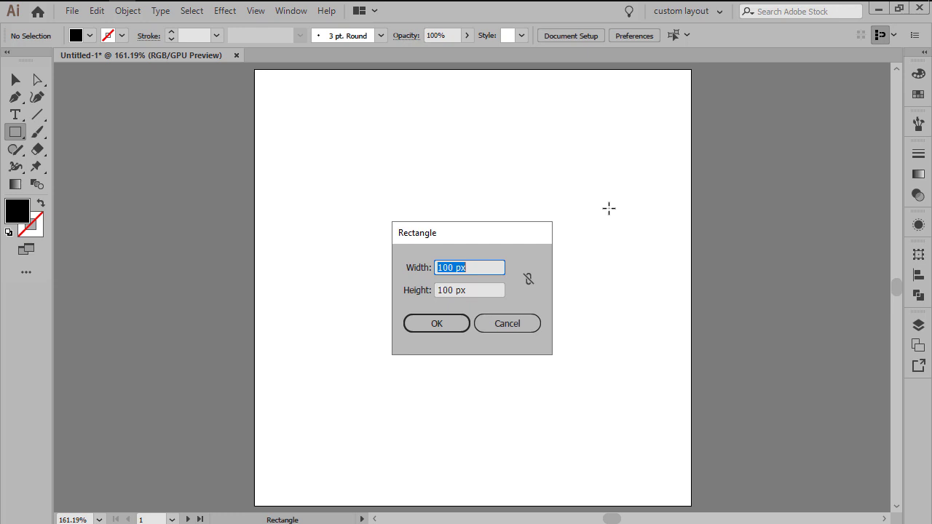
{"action": "type", "text": "400"}
{"action": "key", "text": "Tab"}
{"action": "type", "text": "400"}
{"action": "key", "text": "Return"}
Step: Fill the square with light blue #78b9ff
{"action": "key", "text": "v"}
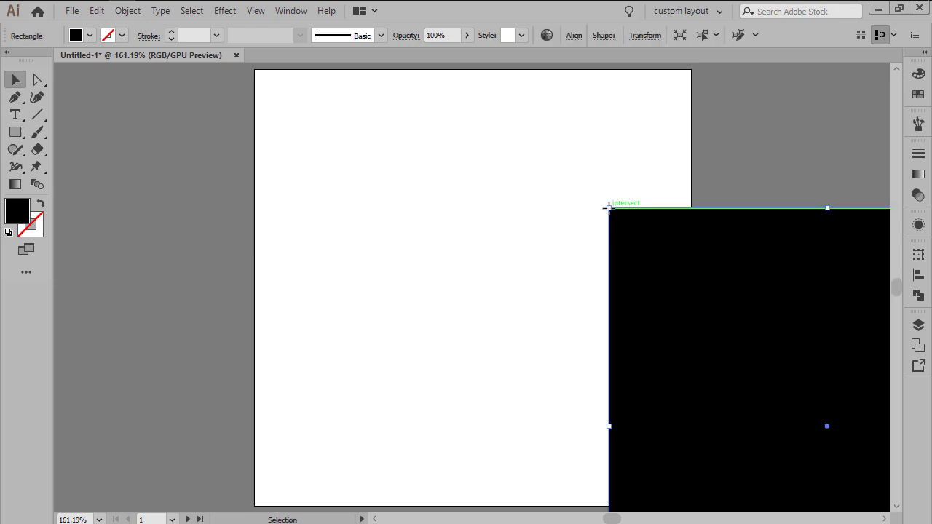
{"action": "double_click", "coordinate": [17, 213]}
{"action": "type", "text": "78"}
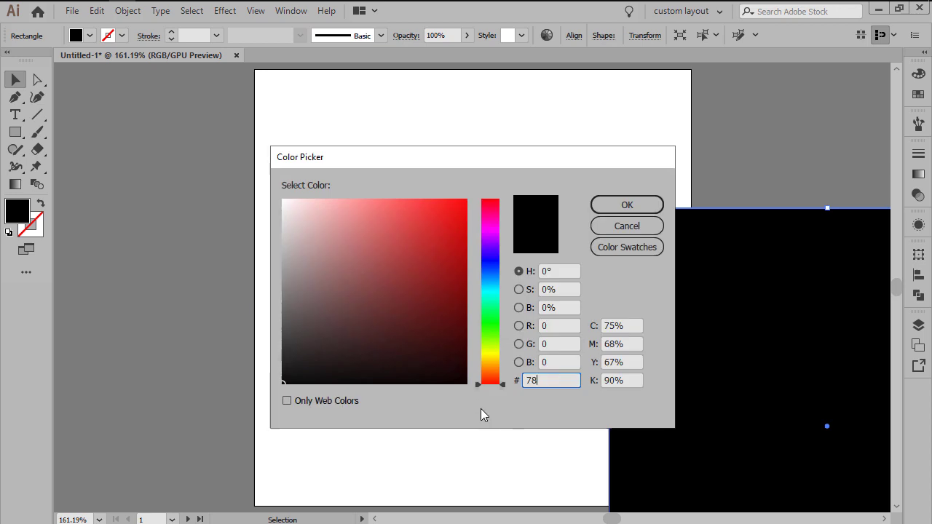
{"action": "type", "text": "b9ff"}
{"action": "key", "text": "Return"}
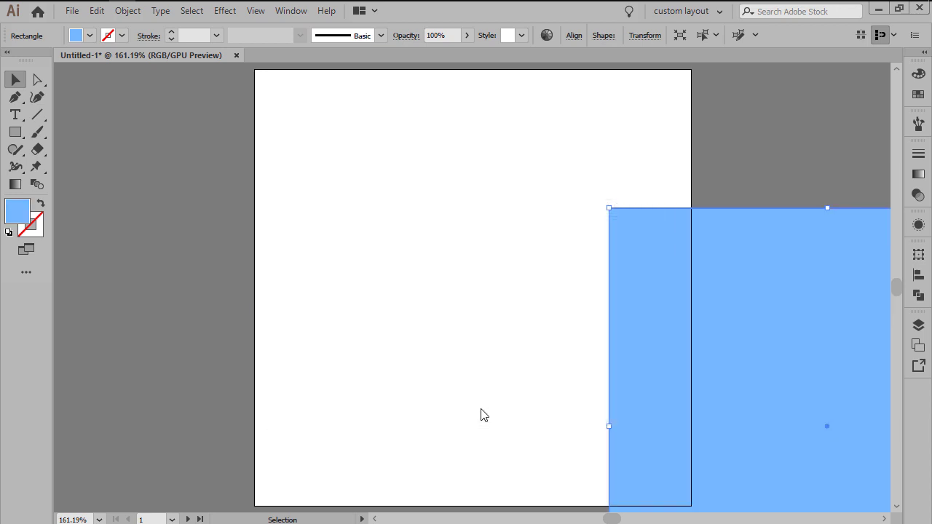
Step: Centre the square horizontally and vertically on the artboard, then deselect it
{"action": "left_click", "coordinate": [573, 36]}
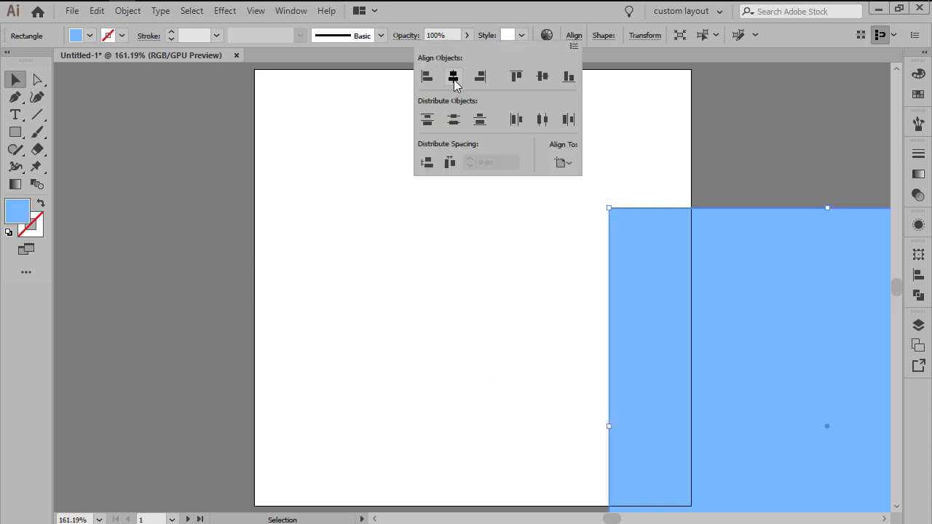
{"action": "left_click", "coordinate": [453, 76]}
{"action": "left_click", "coordinate": [543, 77]}
{"action": "left_click", "coordinate": [756, 269]}
{"action": "left_click", "coordinate": [761, 273]}
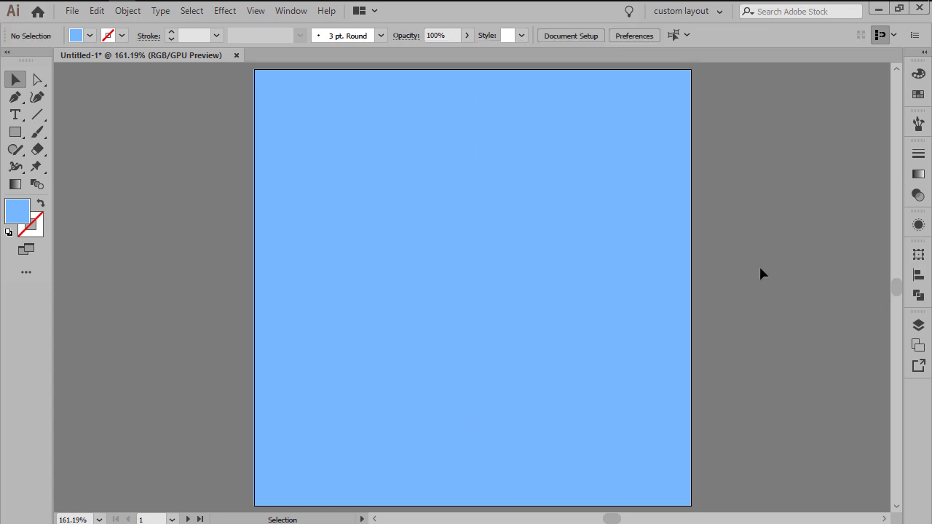
Step: With white selected, draw a Pen line from the square's top-left to bottom-right corner
{"action": "left_click", "coordinate": [919, 95]}
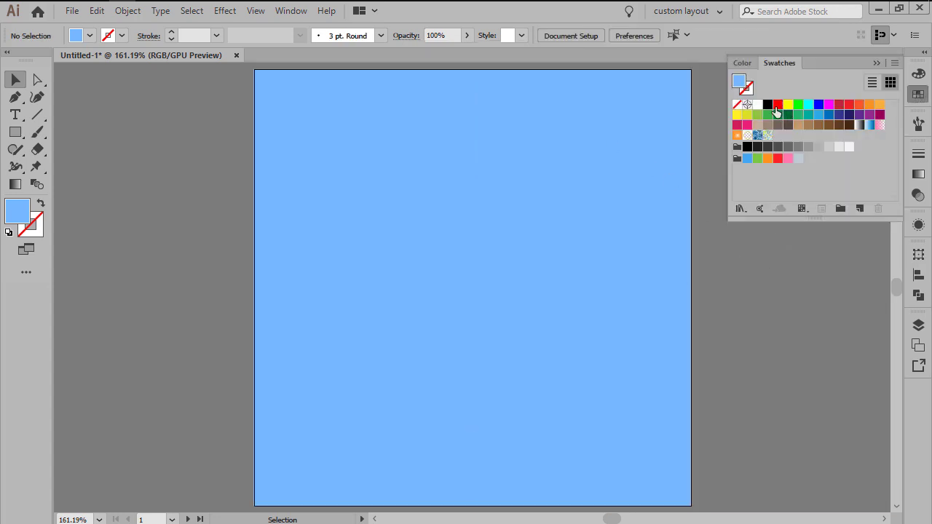
{"action": "left_click", "coordinate": [757, 104]}
{"action": "left_click", "coordinate": [919, 153]}
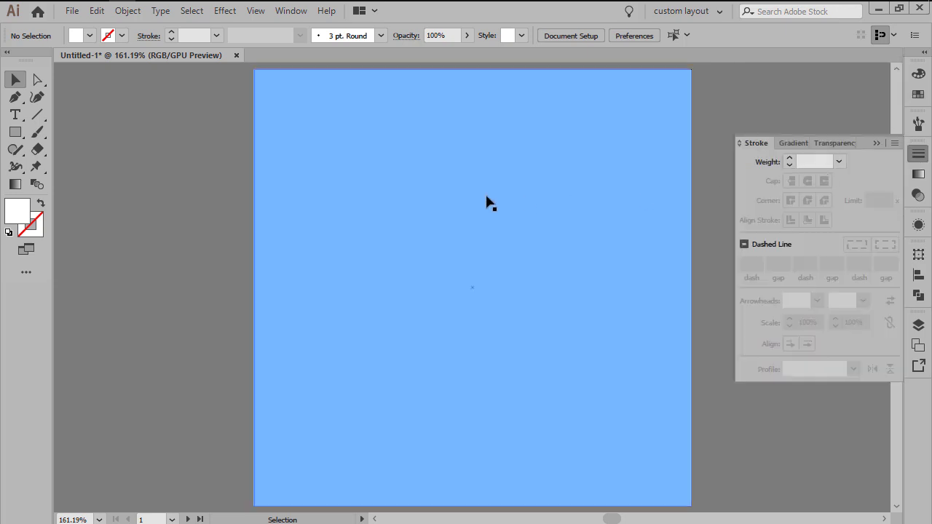
{"action": "left_click", "coordinate": [15, 99]}
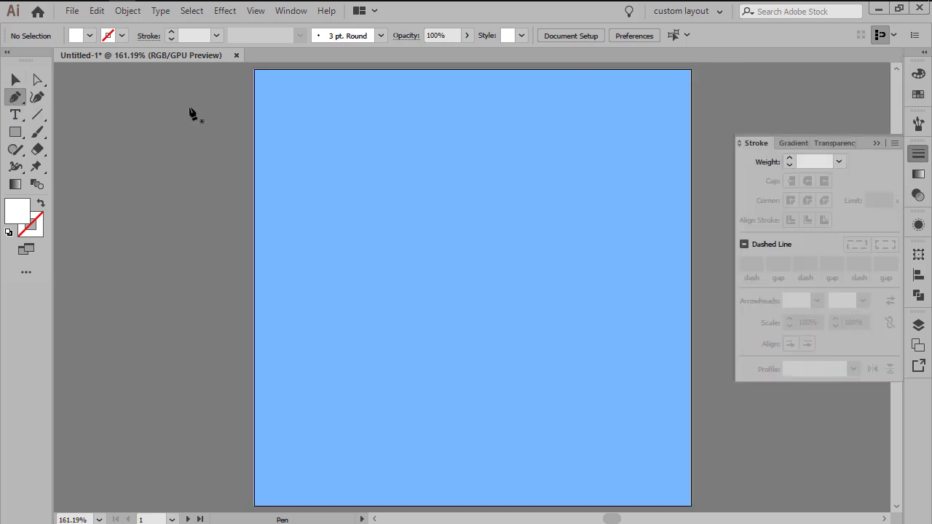
{"action": "scroll", "coordinate": [255, 76], "scroll_direction": "up", "scroll_amount": 1}
{"action": "left_click", "coordinate": [254, 82]}
{"action": "scroll", "coordinate": [583, 306], "scroll_direction": "down", "scroll_amount": 1}
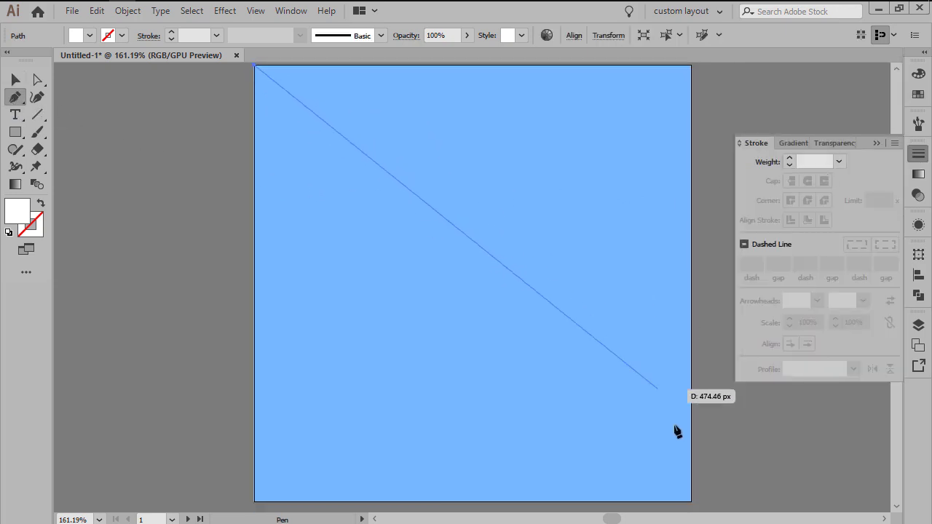
{"action": "left_click", "coordinate": [691, 502]}
{"action": "key", "text": "v"}
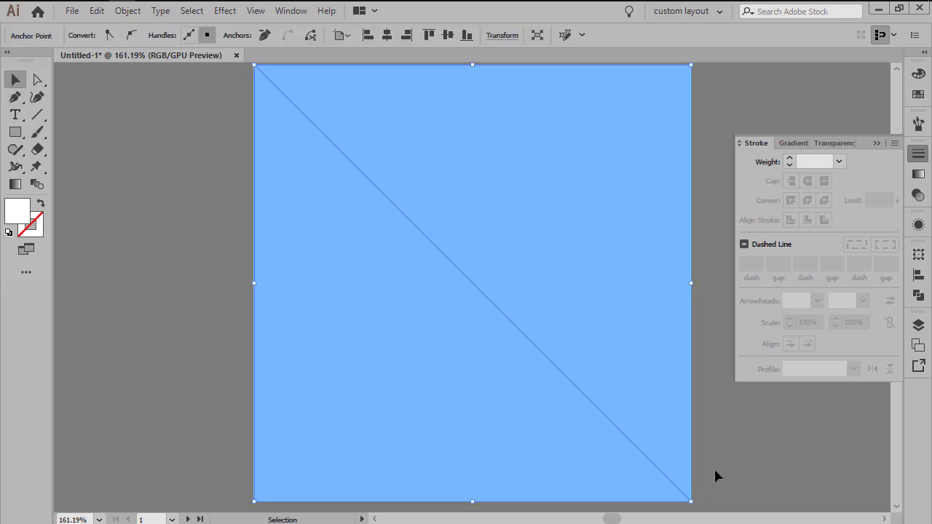
{"action": "left_click", "coordinate": [713, 467]}
Step: Give the diagonal line a white 4 px stroke instead of a fill
{"action": "left_click", "coordinate": [662, 477]}
{"action": "key", "text": "shift+x"}
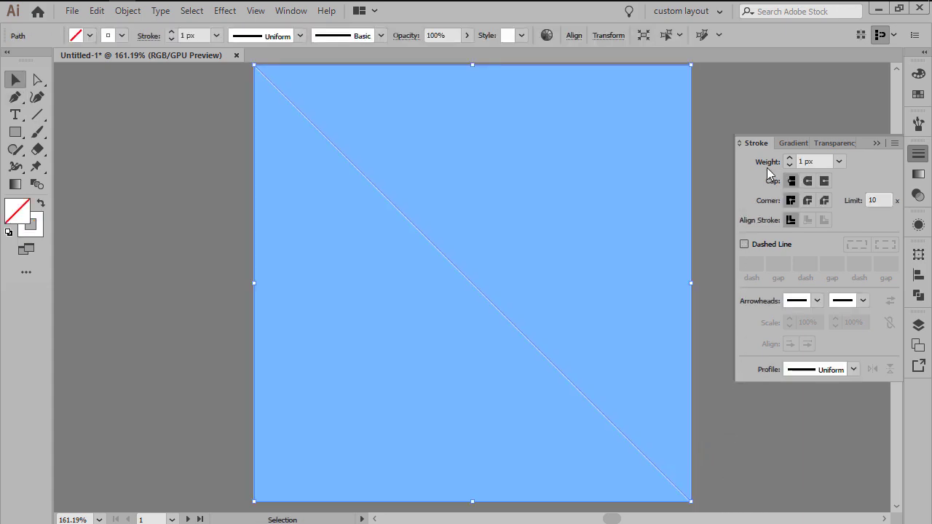
{"action": "left_click", "coordinate": [839, 161]}
{"action": "left_click", "coordinate": [849, 215]}
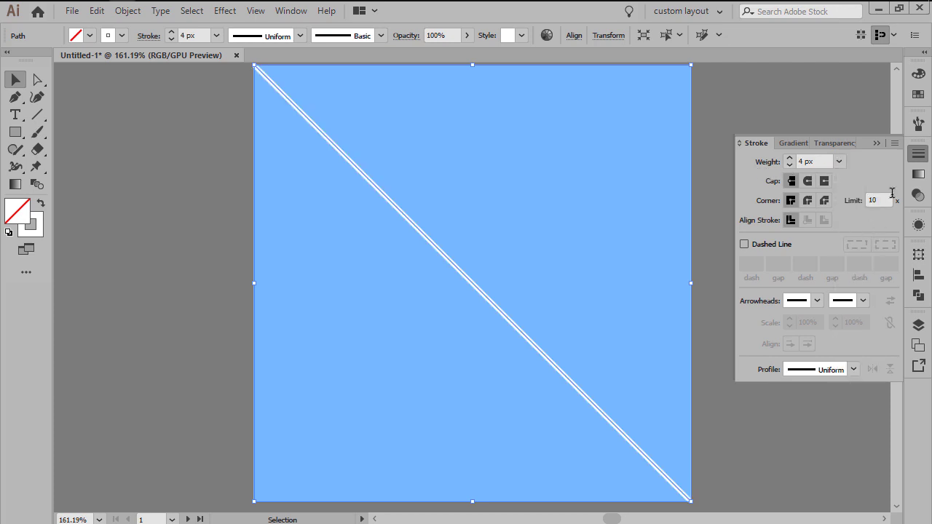
{"action": "left_click", "coordinate": [919, 153]}
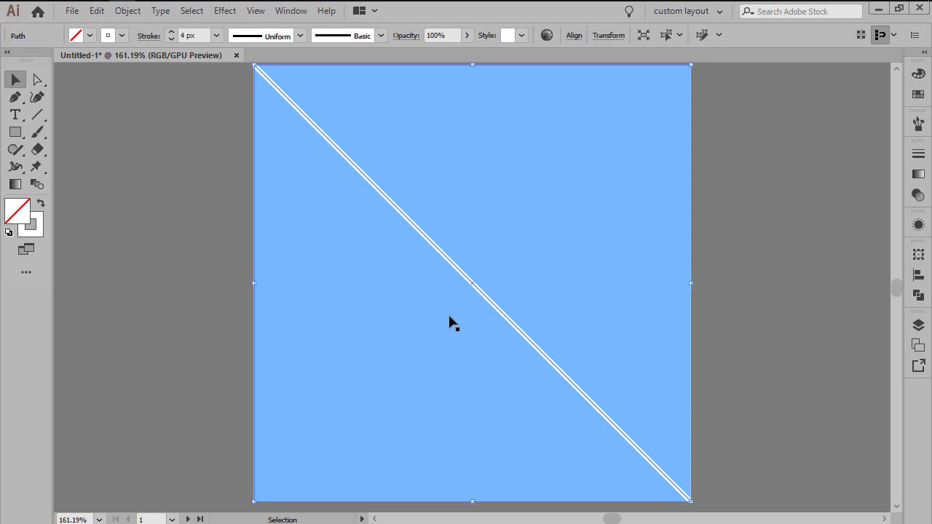
Step: Set up a Zig Zag effect with size 4 px, 15 ridges per segment and smooth points
{"action": "left_click", "coordinate": [228, 13]}
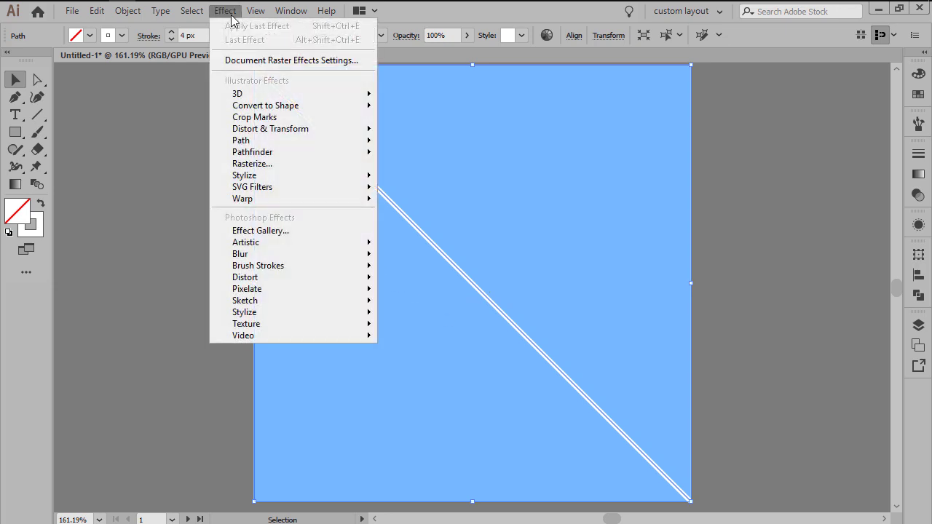
{"action": "mouse_move", "coordinate": [293, 130]}
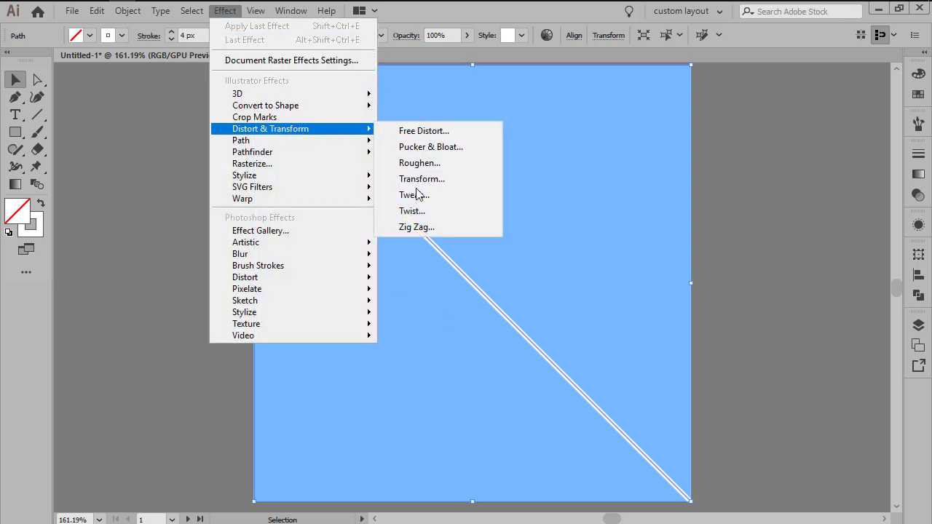
{"action": "left_click", "coordinate": [421, 229]}
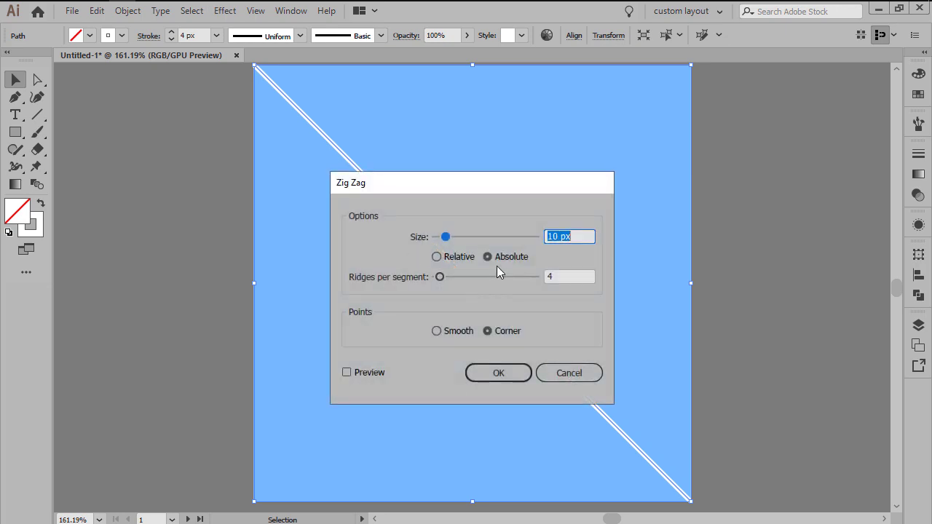
{"action": "type", "text": "4"}
{"action": "key", "text": "Tab"}
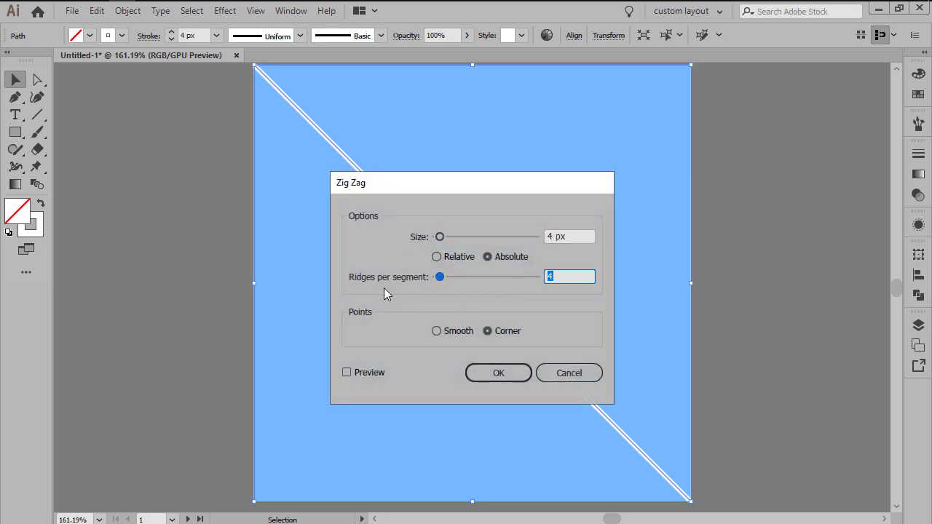
{"action": "type", "text": "15"}
{"action": "left_click", "coordinate": [436, 331]}
Step: Apply the Zig Zag, then copy the wavy line moved −8 px horizontally and 8 px vertically
{"action": "left_click", "coordinate": [495, 374]}
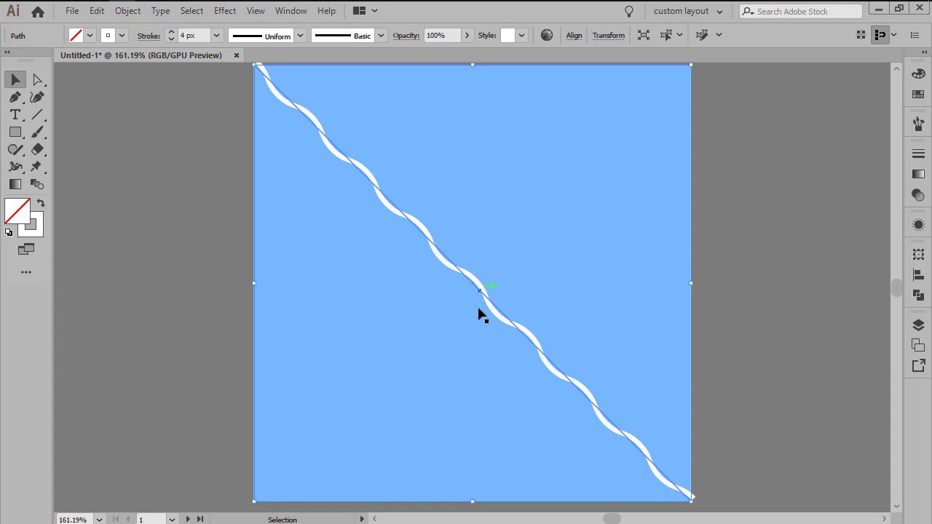
{"action": "right_click", "coordinate": [449, 165]}
{"action": "mouse_move", "coordinate": [523, 376]}
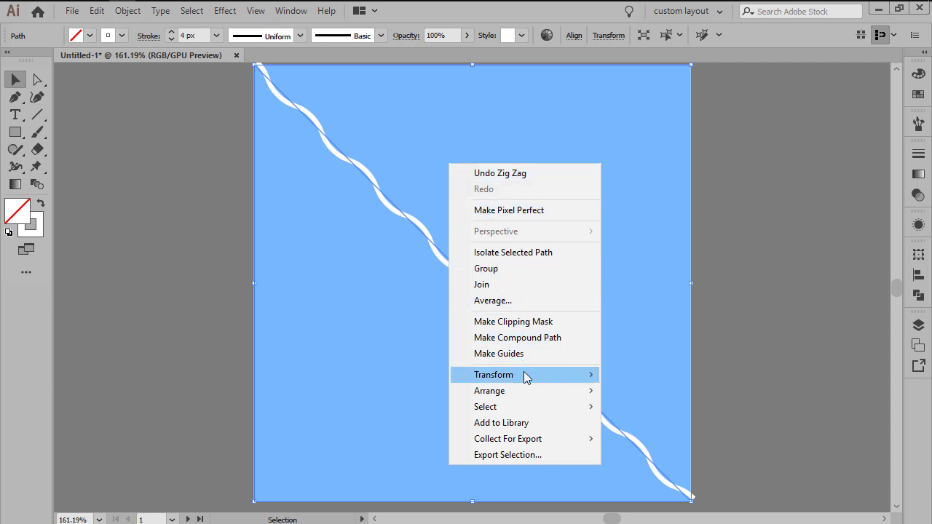
{"action": "left_click", "coordinate": [643, 392]}
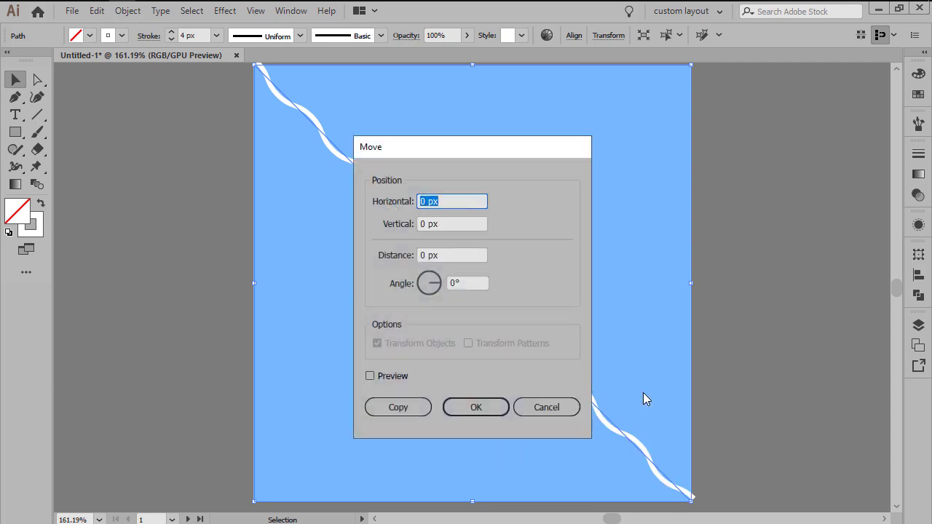
{"action": "type", "text": "-8"}
{"action": "key", "text": "Tab"}
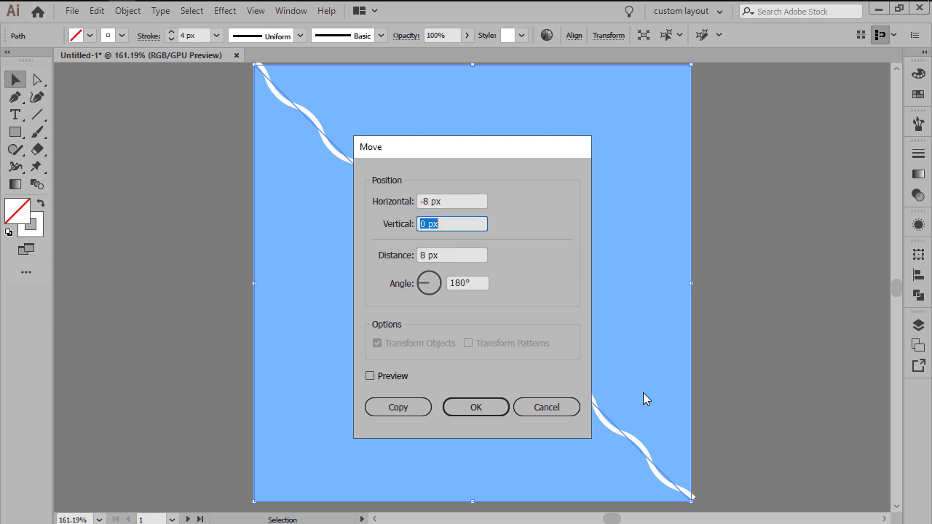
{"action": "type", "text": "8"}
{"action": "left_click", "coordinate": [394, 407]}
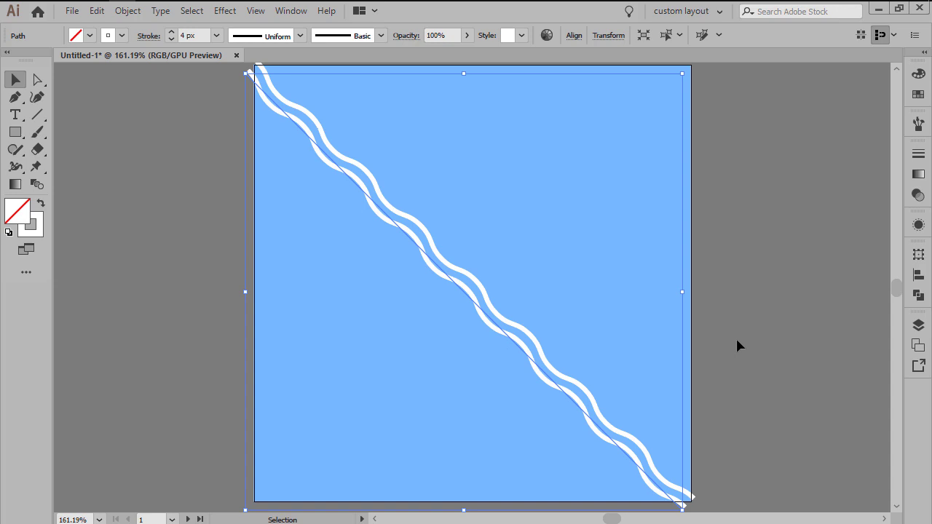
Step: Repeat the move-copy three more times with Ctrl+D, then deselect
{"action": "key", "text": "ctrl+d"}
{"action": "key", "text": "ctrl+d"}
{"action": "key", "text": "ctrl+d"}
{"action": "key", "text": "ctrl+d"}
{"action": "key", "text": "ctrl+d"}
{"action": "key", "text": "ctrl+d"}
{"action": "key", "text": "ctrl+d"}
{"action": "key", "text": "ctrl+d"}
{"action": "key", "text": "ctrl+d"}
{"action": "key", "text": "ctrl+d"}
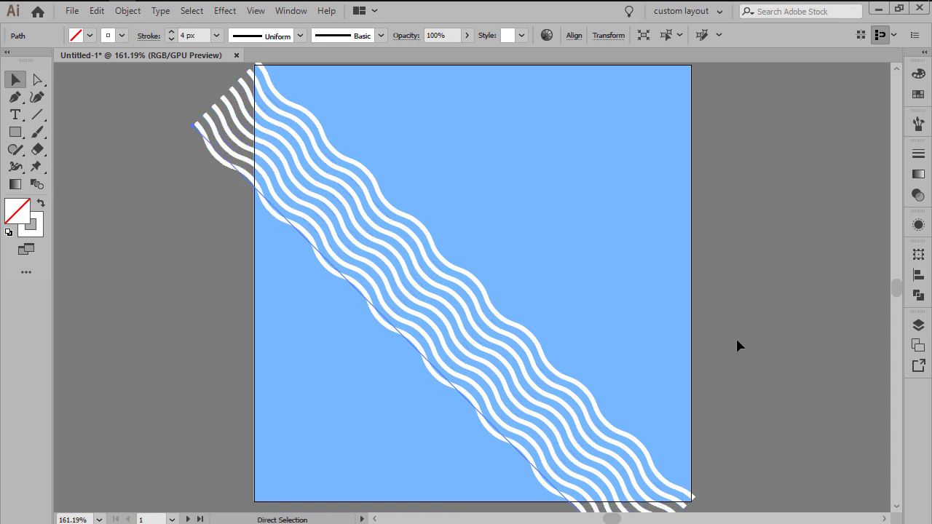
{"action": "key", "text": "ctrl+d"}
{"action": "key", "text": "ctrl+d"}
{"action": "key", "text": "ctrl+d"}
{"action": "key", "text": "ctrl+d"}
{"action": "key", "text": "ctrl+d"}
{"action": "key", "text": "ctrl+d"}
{"action": "key", "text": "ctrl+d"}
{"action": "key", "text": "ctrl+d"}
{"action": "key", "text": "ctrl+d"}
{"action": "key", "text": "ctrl+d"}
{"action": "key", "text": "ctrl+d"}
{"action": "key", "text": "ctrl+d"}
{"action": "key", "text": "ctrl+d"}
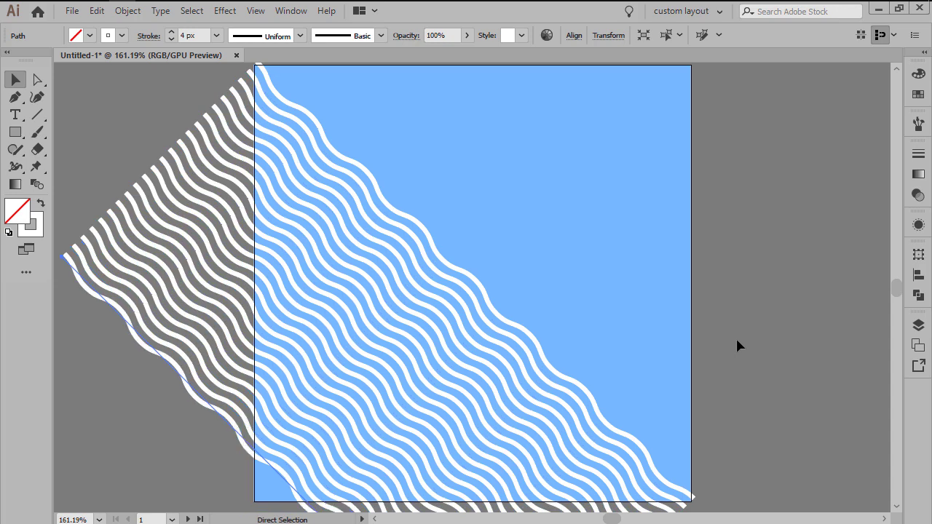
{"action": "key", "text": "ctrl+d"}
{"action": "key", "text": "v"}
{"action": "left_click", "coordinate": [737, 340]}
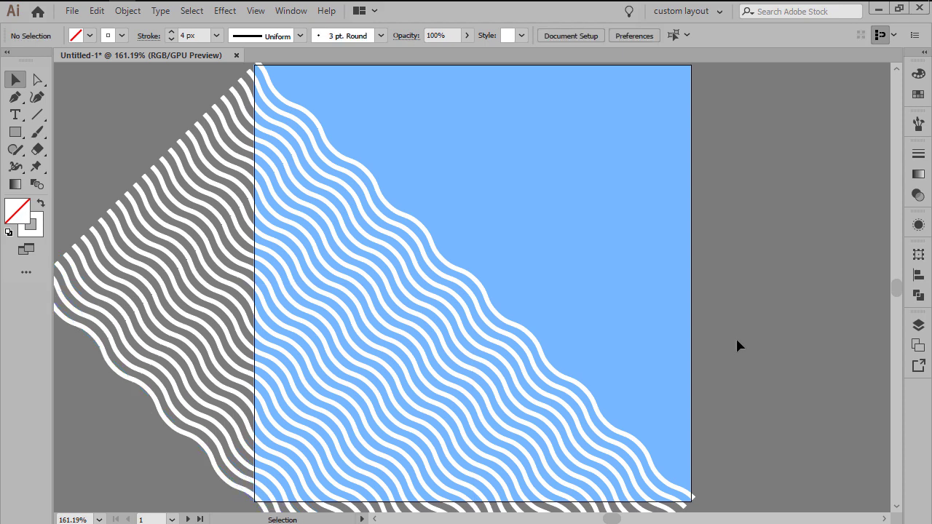
Step: Copy the original stripe moved 8 px horizontally and −8 px vertically, then repeat twice with Ctrl+D
{"action": "left_click", "coordinate": [458, 251]}
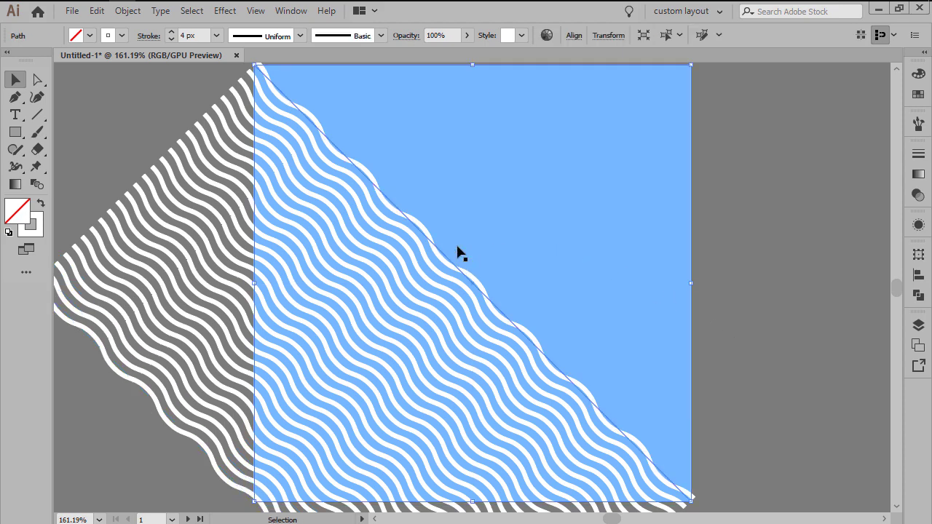
{"action": "right_click", "coordinate": [449, 173]}
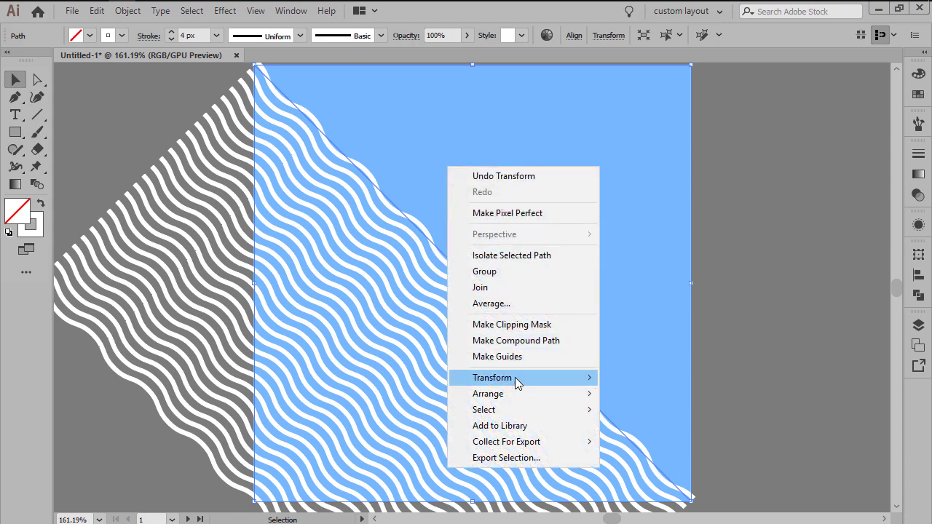
{"action": "mouse_move", "coordinate": [516, 381]}
{"action": "left_click", "coordinate": [622, 394]}
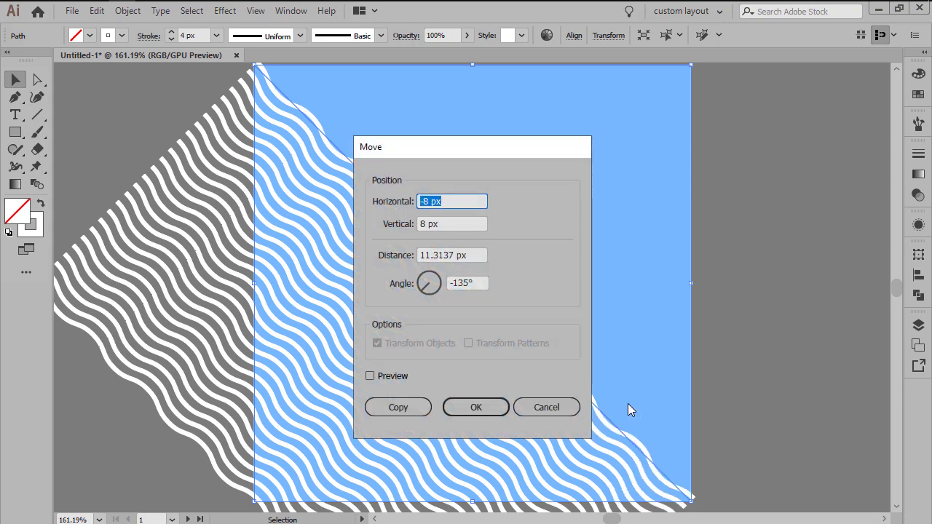
{"action": "type", "text": "8"}
{"action": "key", "text": "Tab"}
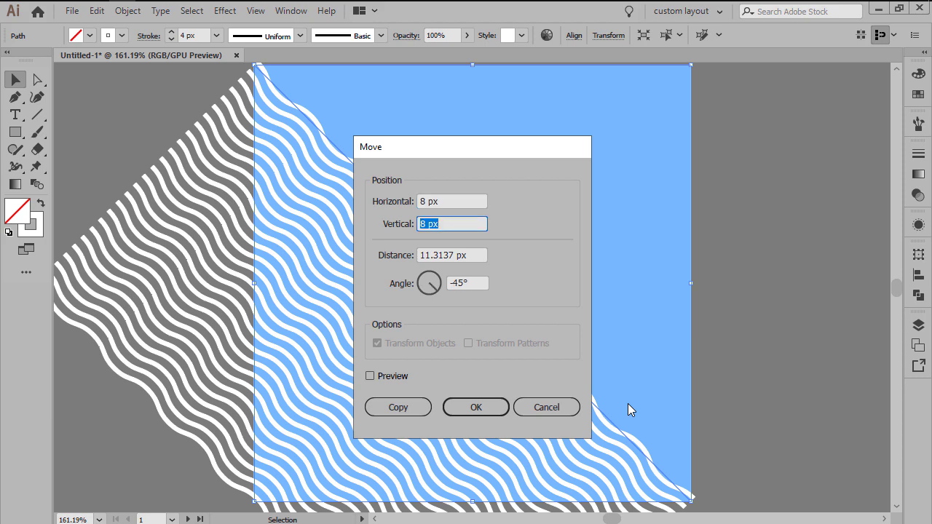
{"action": "type", "text": "-8"}
{"action": "left_click", "coordinate": [420, 408]}
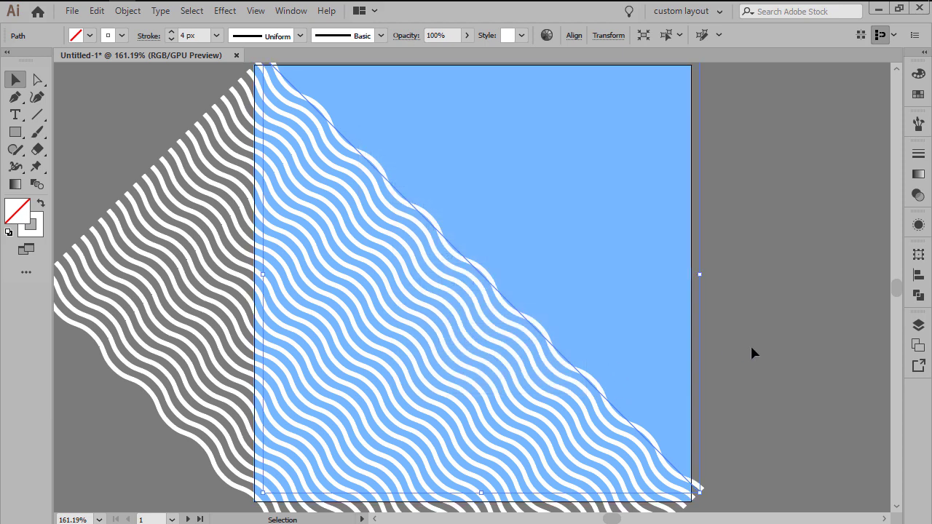
{"action": "key", "text": "ctrl+d"}
{"action": "key", "text": "ctrl+d"}
{"action": "key", "text": "ctrl+d"}
{"action": "key", "text": "ctrl+d"}
{"action": "key", "text": "ctrl+d"}
{"action": "key", "text": "ctrl+d"}
{"action": "key", "text": "ctrl+d"}
{"action": "key", "text": "ctrl+d"}
{"action": "key", "text": "ctrl+d"}
{"action": "key", "text": "ctrl+d"}
{"action": "key", "text": "ctrl+d"}
{"action": "key", "text": "ctrl+d"}
{"action": "key", "text": "ctrl+d"}
{"action": "key", "text": "ctrl+d"}
{"action": "key", "text": "ctrl+d"}
{"action": "key", "text": "ctrl+d"}
{"action": "key", "text": "ctrl+d"}
{"action": "key", "text": "ctrl+d"}
{"action": "key", "text": "ctrl+d"}
{"action": "key", "text": "ctrl+d"}
{"action": "key", "text": "ctrl+d"}
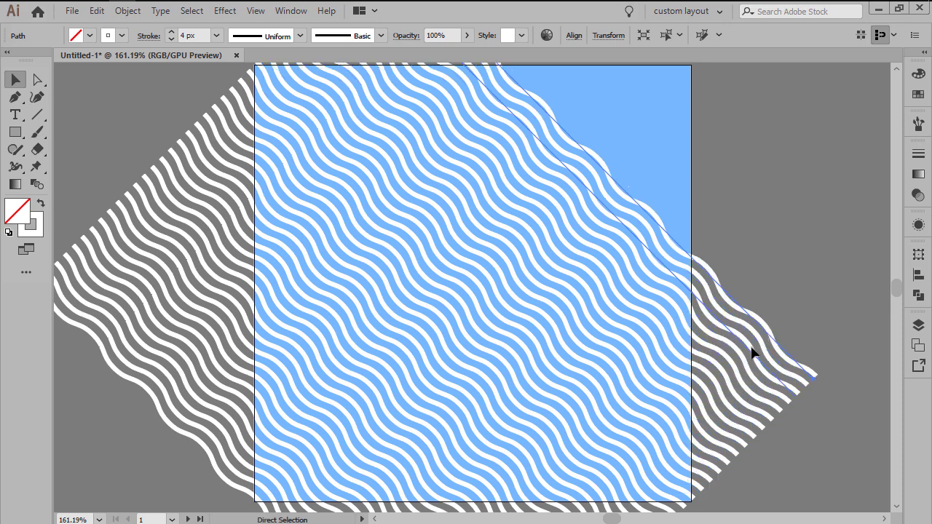
{"action": "key", "text": "ctrl+d"}
Step: Select all stripes with Select > Same plus the blue square and make a clipping mask
{"action": "key", "text": "v"}
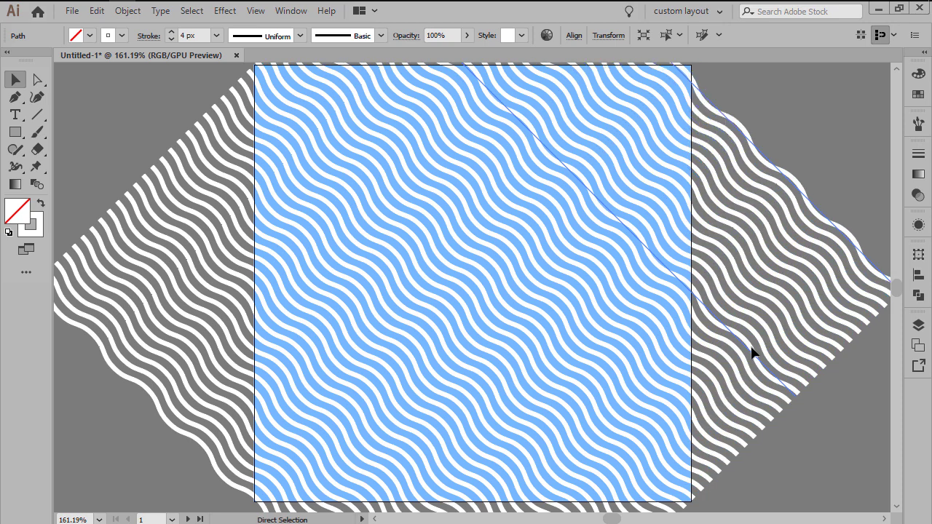
{"action": "left_click", "coordinate": [195, 12]}
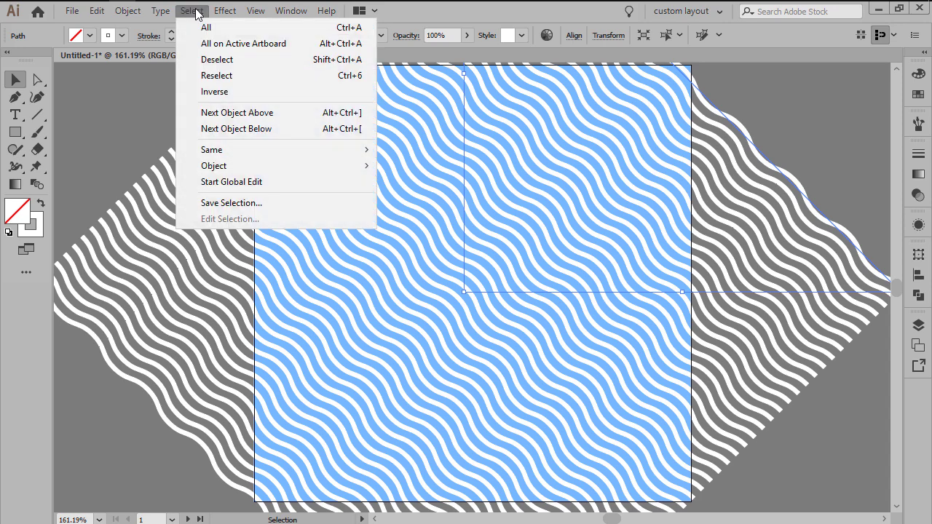
{"action": "mouse_move", "coordinate": [254, 147]}
{"action": "left_click", "coordinate": [428, 235]}
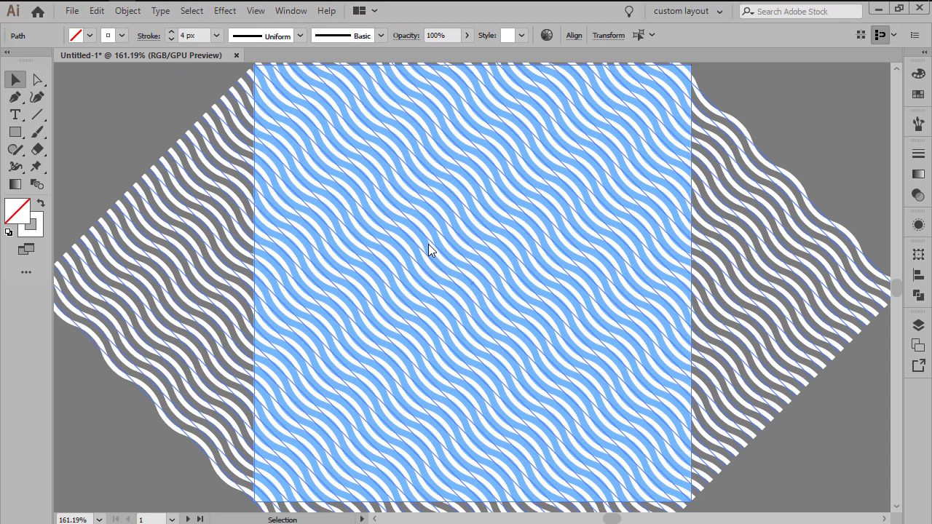
{"action": "left_click", "coordinate": [775, 122]}
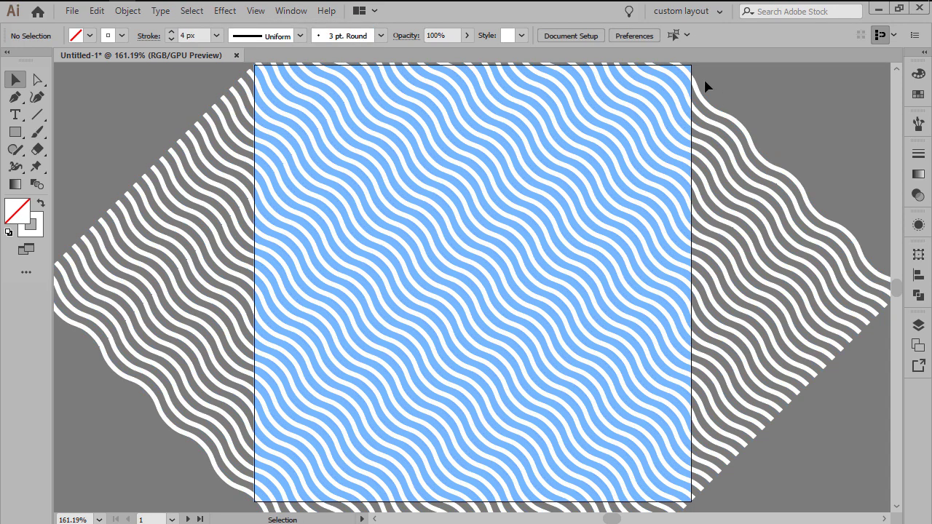
{"action": "left_click", "coordinate": [693, 77]}
{"action": "left_click", "coordinate": [794, 121]}
{"action": "key", "text": "ctrl+z"}
{"action": "left_click", "coordinate": [747, 132], "text": "shift"}
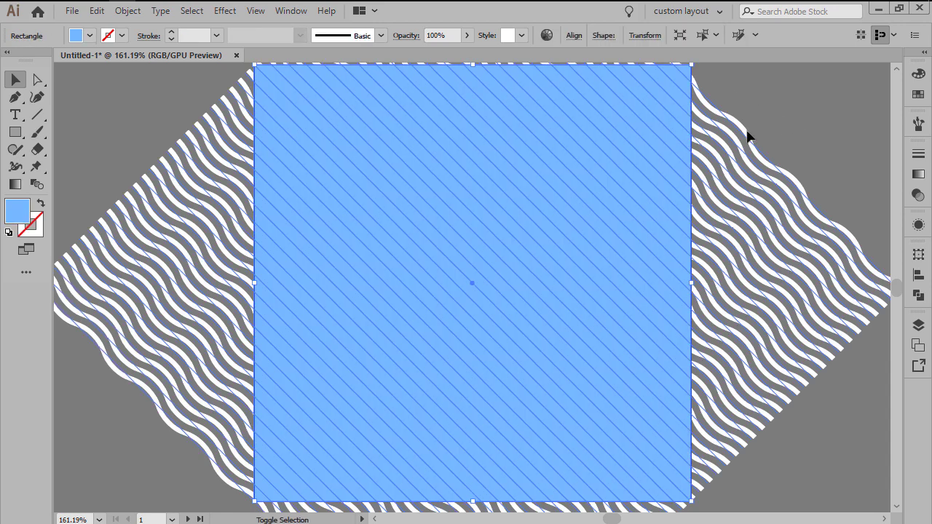
{"action": "right_click", "coordinate": [443, 149]}
{"action": "left_click", "coordinate": [497, 252]}
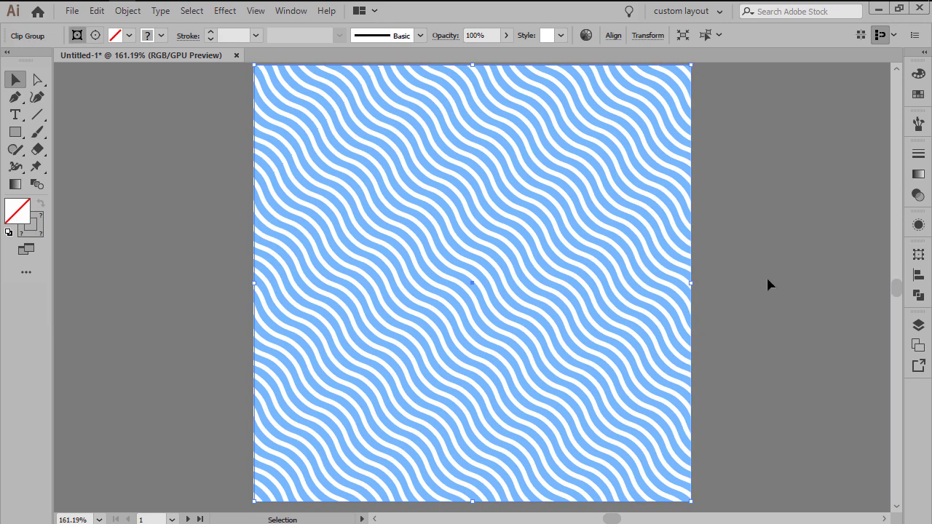
{"action": "left_click", "coordinate": [772, 264]}
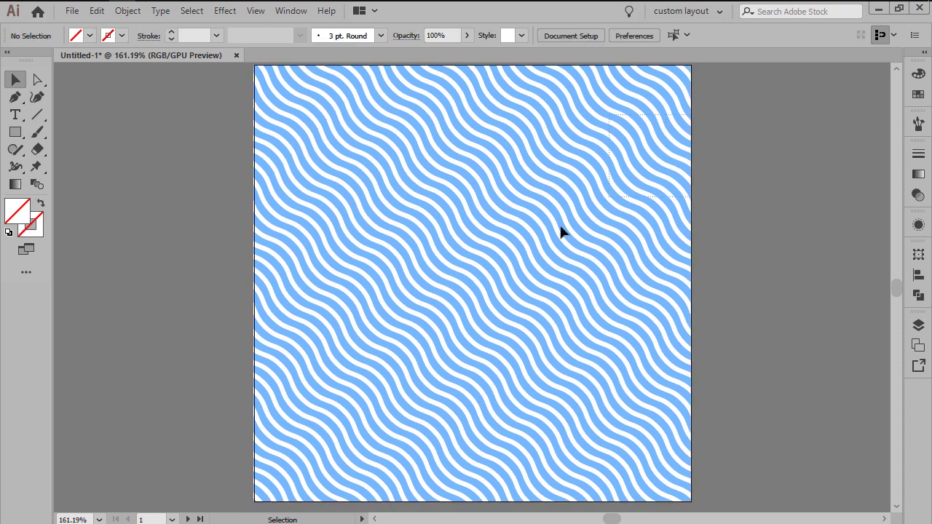
Step: Group all the wave artwork together and zoom out to see the artboards
{"action": "key", "text": "ctrl+a"}
{"action": "right_click", "coordinate": [440, 193]}
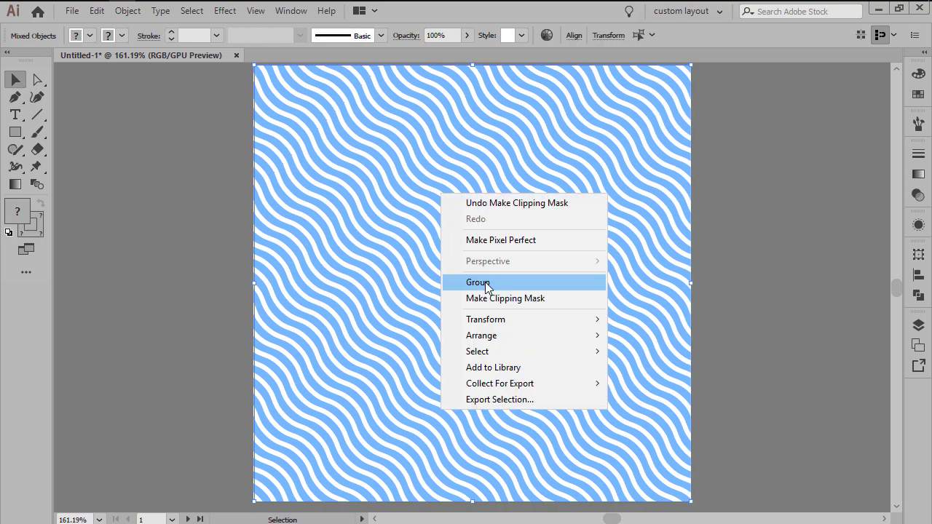
{"action": "left_click", "coordinate": [487, 289]}
{"action": "left_click", "coordinate": [802, 293]}
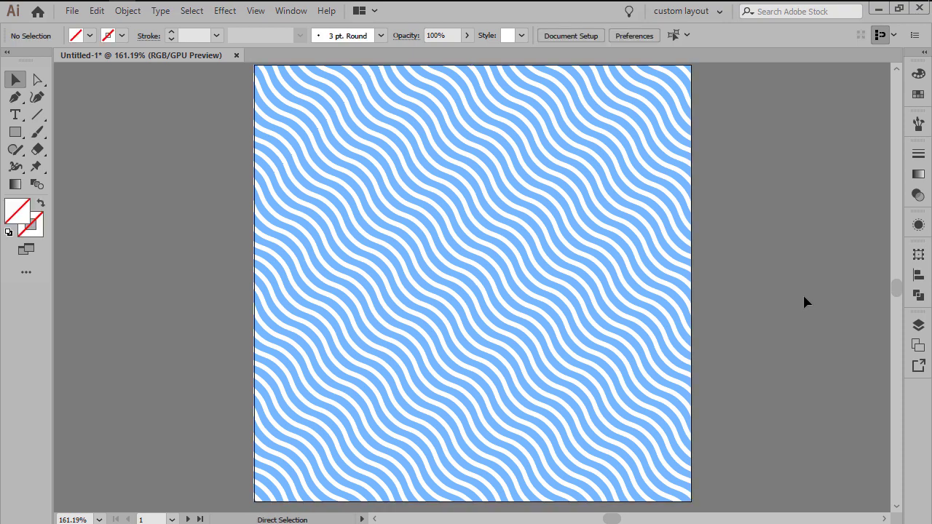
{"action": "key", "text": "ctrl+minus"}
{"action": "key", "text": "ctrl+minus"}
{"action": "key", "text": "ctrl+minus"}
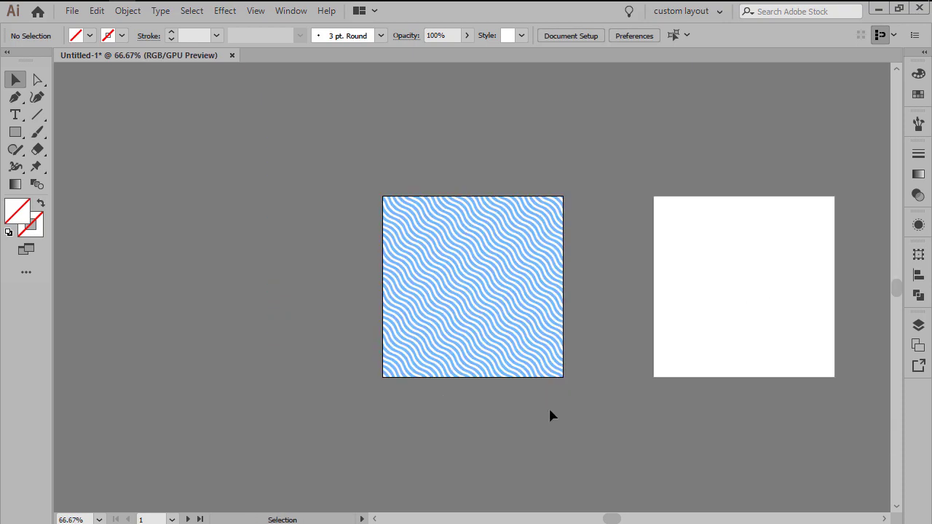
Step: Activate and fit the second artboard, sampling white as the fill colour
{"action": "left_click", "coordinate": [745, 315]}
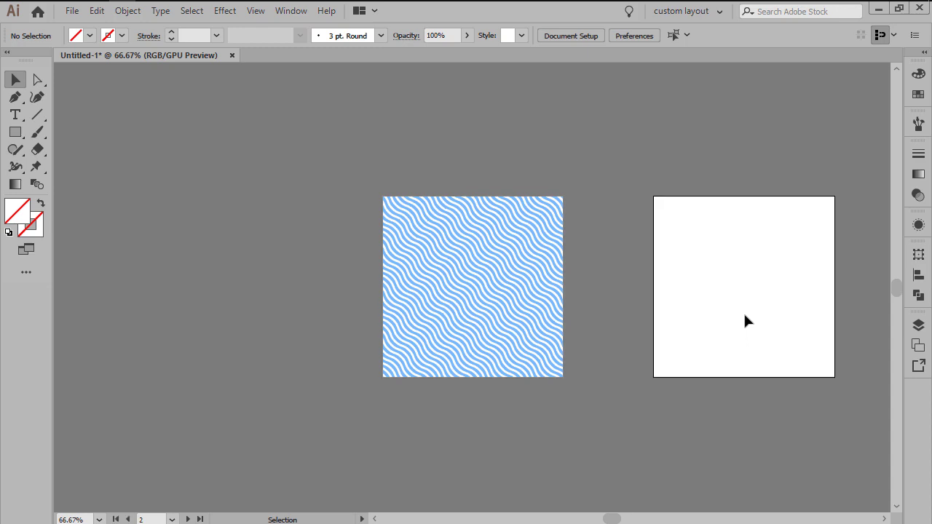
{"action": "key", "text": "ctrl+0"}
{"action": "key", "text": "i"}
{"action": "left_click", "coordinate": [668, 228]}
{"action": "key", "text": "v"}
Step: Draw a 20 × 20 px square filled pale yellow #ffe082
{"action": "key", "text": "m"}
{"action": "left_click", "coordinate": [661, 233]}
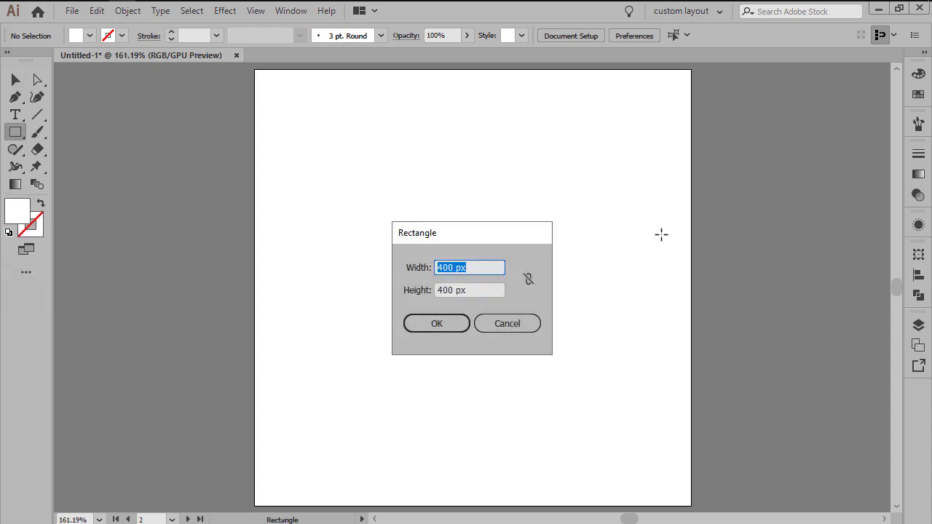
{"action": "type", "text": "20"}
{"action": "key", "text": "Tab"}
{"action": "type", "text": "20"}
{"action": "key", "text": "Return"}
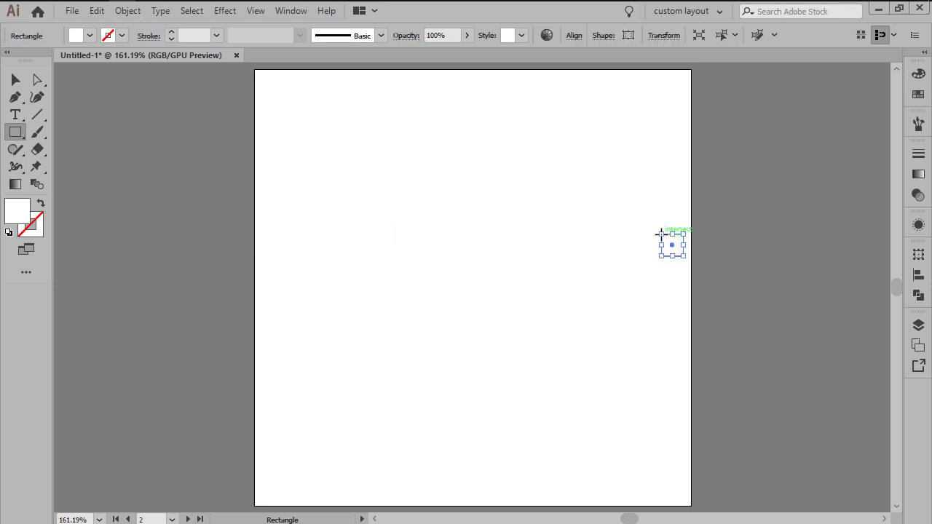
{"action": "key", "text": "v"}
{"action": "double_click", "coordinate": [25, 217]}
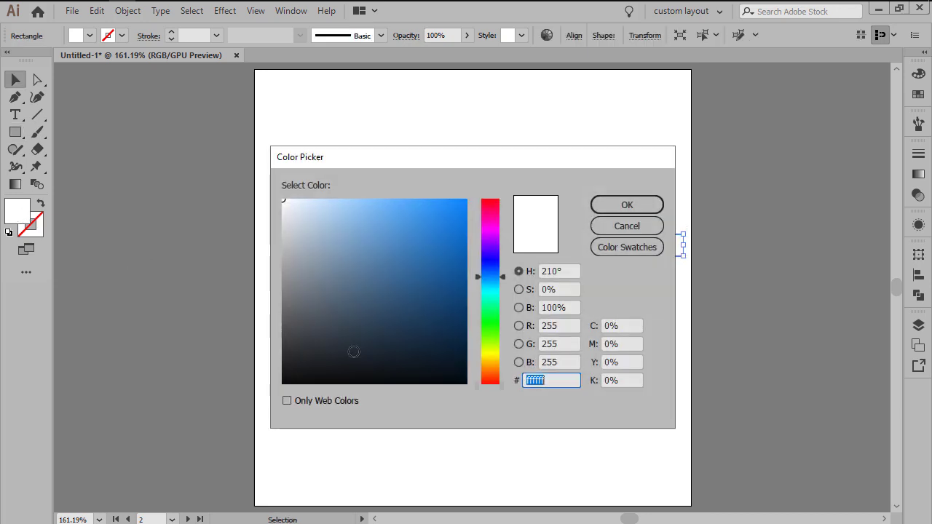
{"action": "type", "text": "ff"}
{"action": "type", "text": "e082"}
{"action": "key", "text": "Return"}
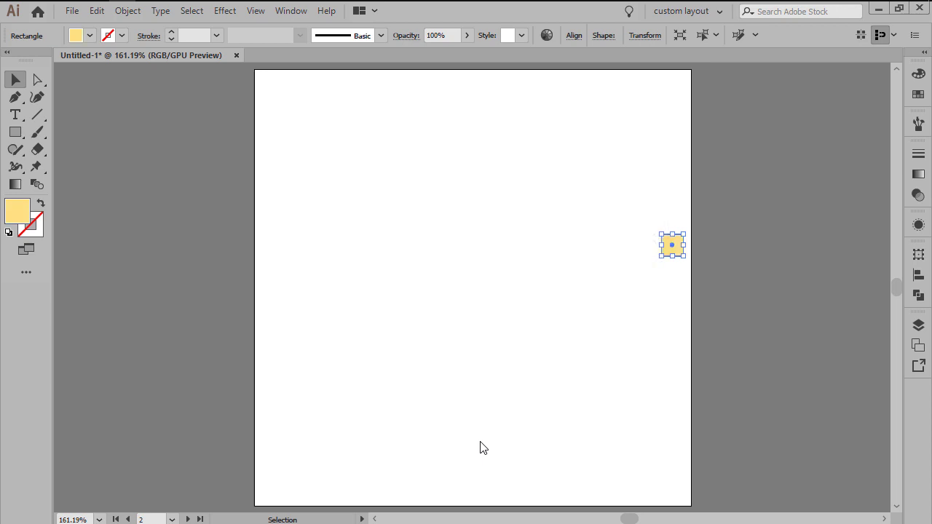
Step: Align the yellow square to the artboard's left and bottom edges
{"action": "left_click", "coordinate": [574, 36]}
{"action": "left_click", "coordinate": [428, 77]}
{"action": "left_click", "coordinate": [568, 77]}
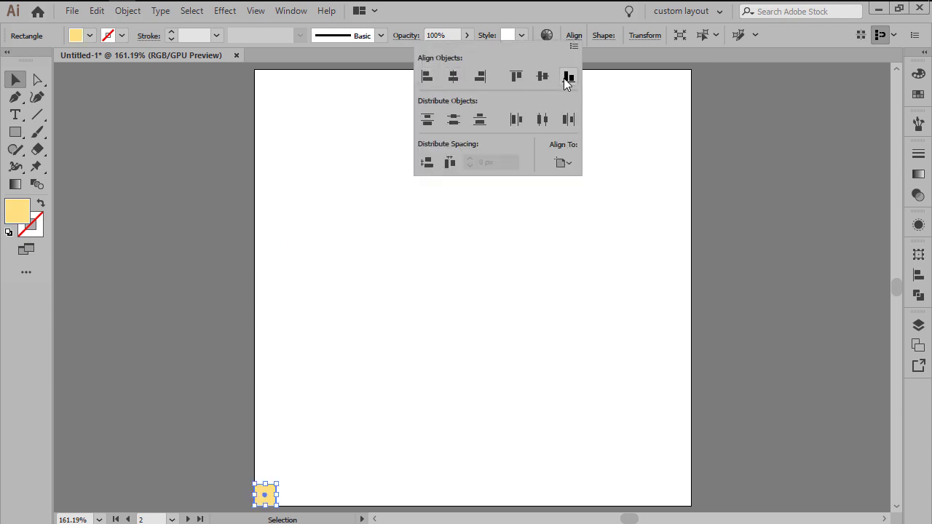
{"action": "left_click_drag", "start_coordinate": [342, 416], "coordinate": [440, 356]}
{"action": "scroll", "coordinate": [406, 325], "scroll_direction": "up", "scroll_amount": 4}
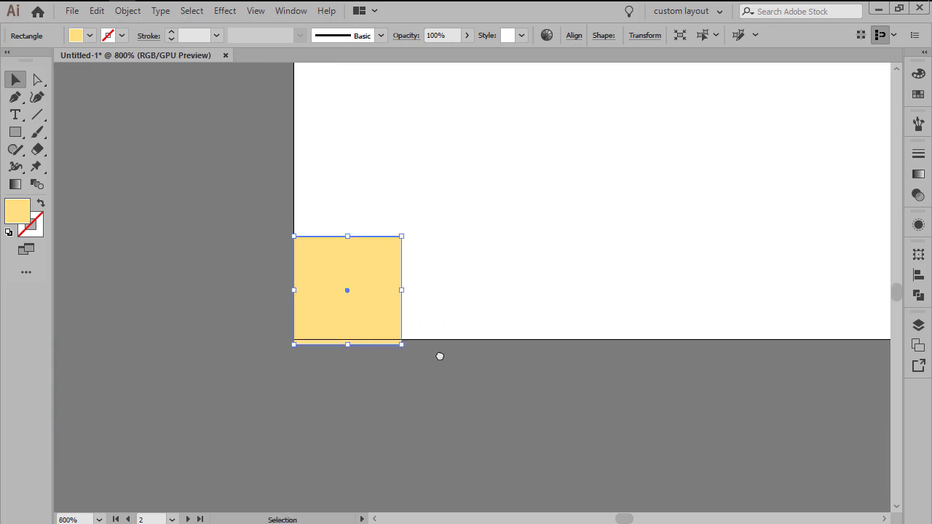
Step: Nudge the yellow square down and select its right-side anchor points
{"action": "key", "text": "Down"}
{"action": "key", "text": "Down"}
{"action": "left_click", "coordinate": [425, 349]}
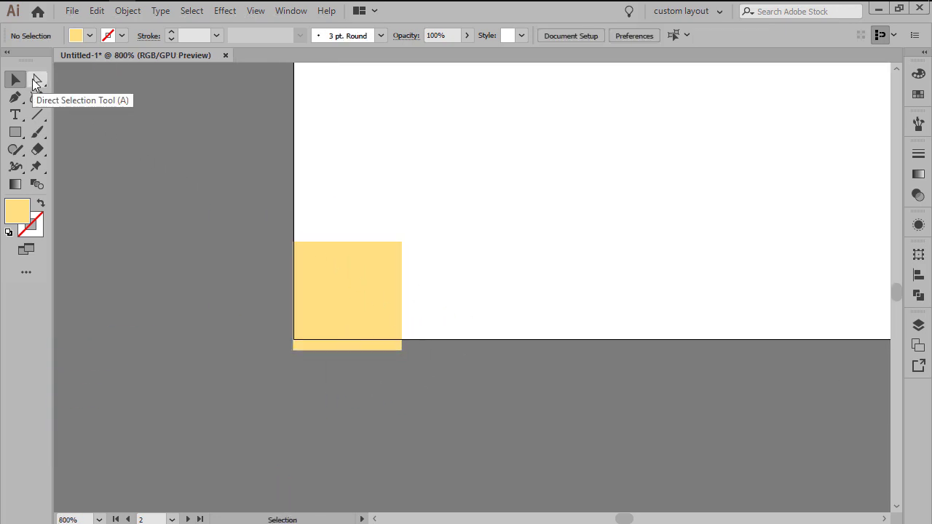
{"action": "left_click", "coordinate": [32, 81]}
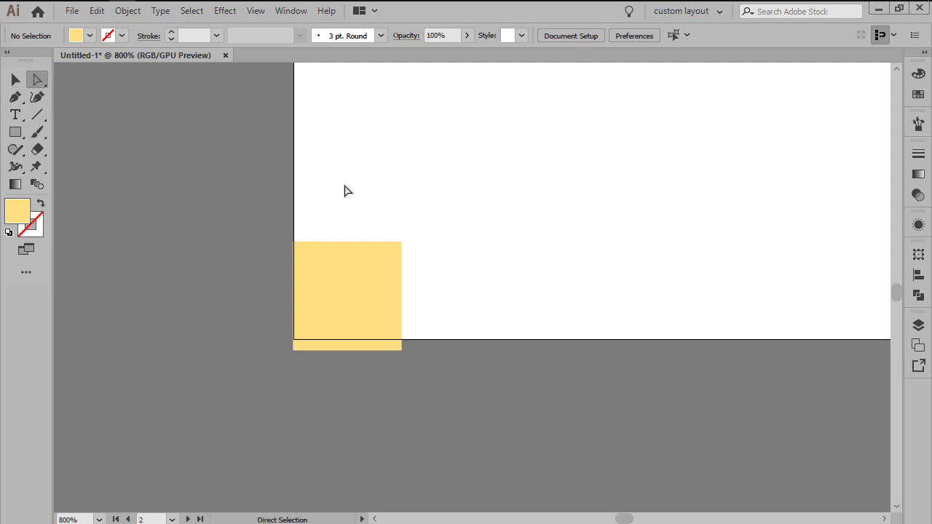
{"action": "left_click_drag", "start_coordinate": [434, 191], "coordinate": [374, 412]}
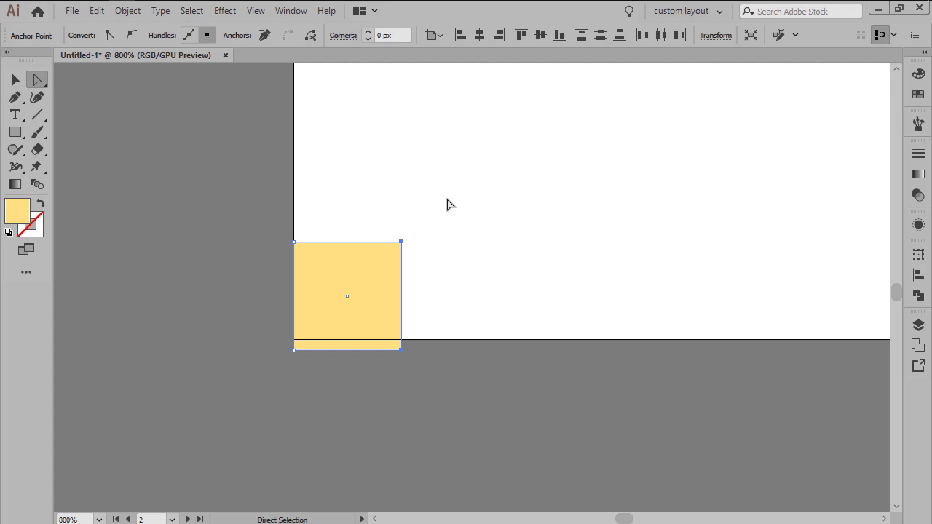
Step: Move the right-side anchors 16 px down with Transform > Move, then deselect
{"action": "right_click", "coordinate": [447, 199]}
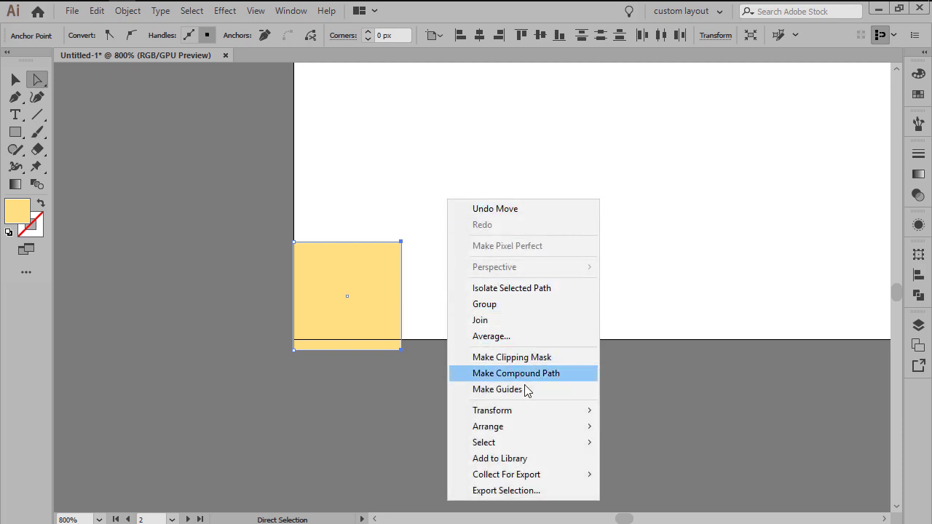
{"action": "mouse_move", "coordinate": [529, 408]}
{"action": "left_click", "coordinate": [634, 305]}
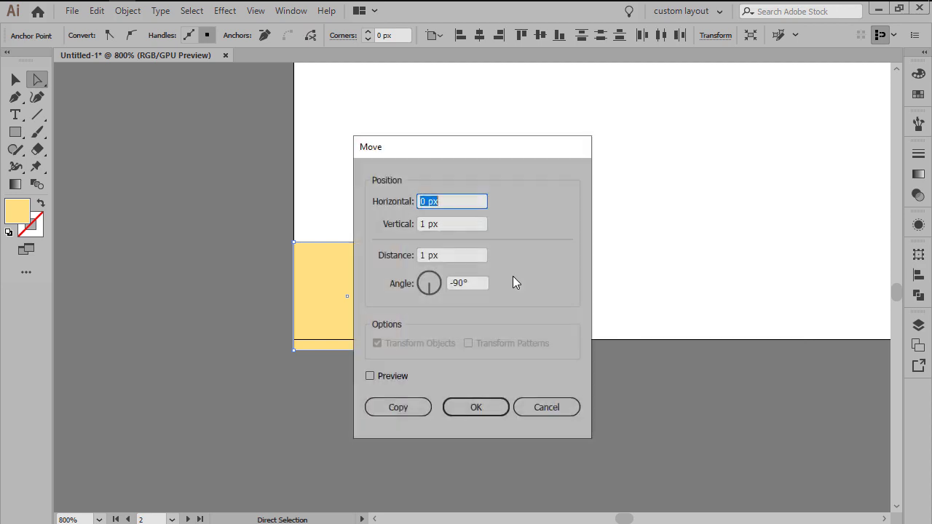
{"action": "left_click", "coordinate": [414, 224]}
{"action": "key", "text": "ctrl+a"}
{"action": "type", "text": "16"}
{"action": "left_click", "coordinate": [471, 406]}
{"action": "key", "text": "v"}
{"action": "left_click", "coordinate": [475, 409]}
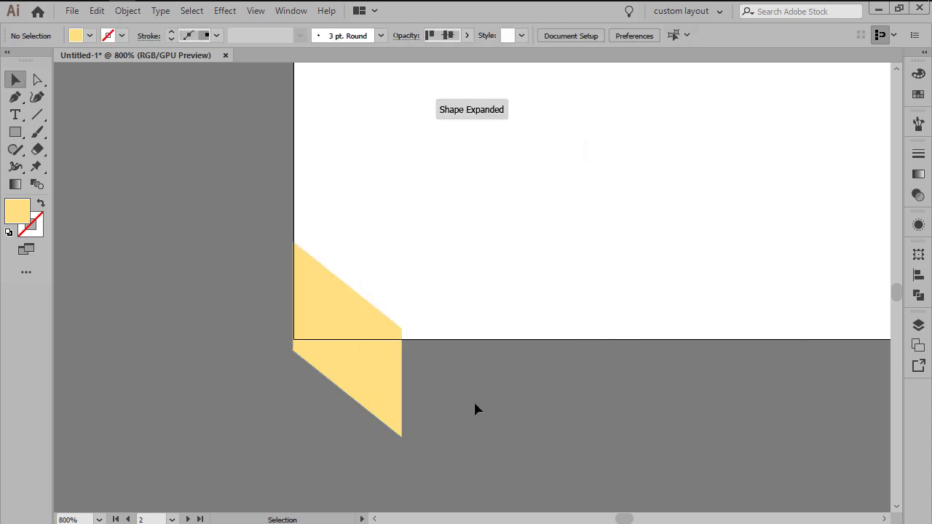
Step: Fill the yellow parallelogram copy with #191515 and swap fill to stroke
{"action": "left_click", "coordinate": [388, 381]}
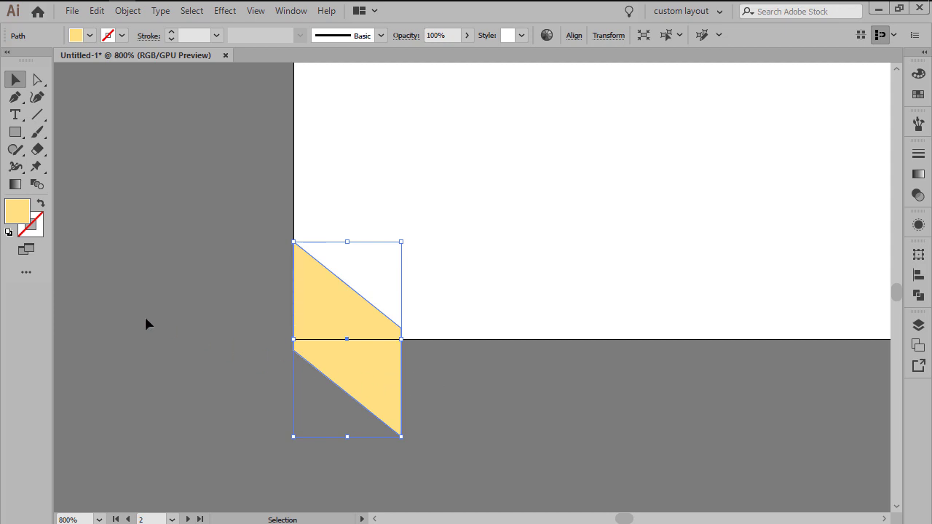
{"action": "double_click", "coordinate": [29, 215]}
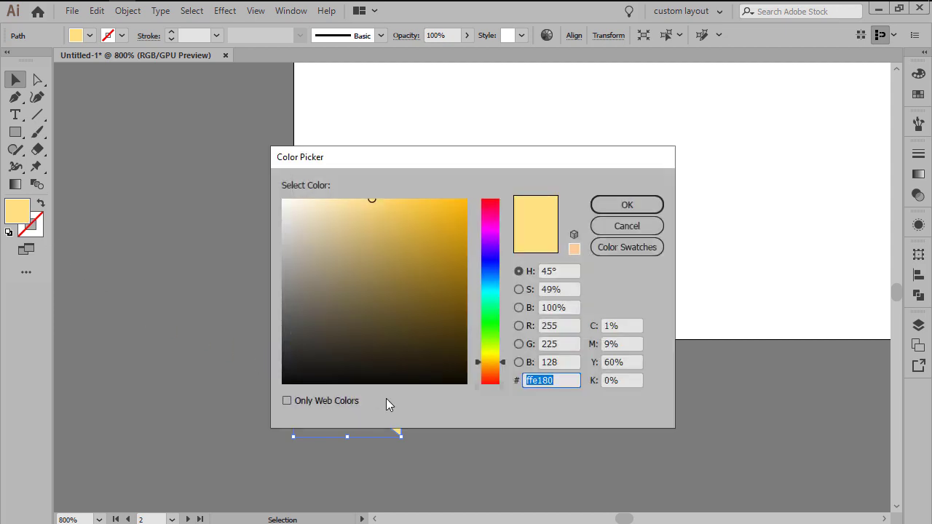
{"action": "type", "text": "191515"}
{"action": "key", "text": "Return"}
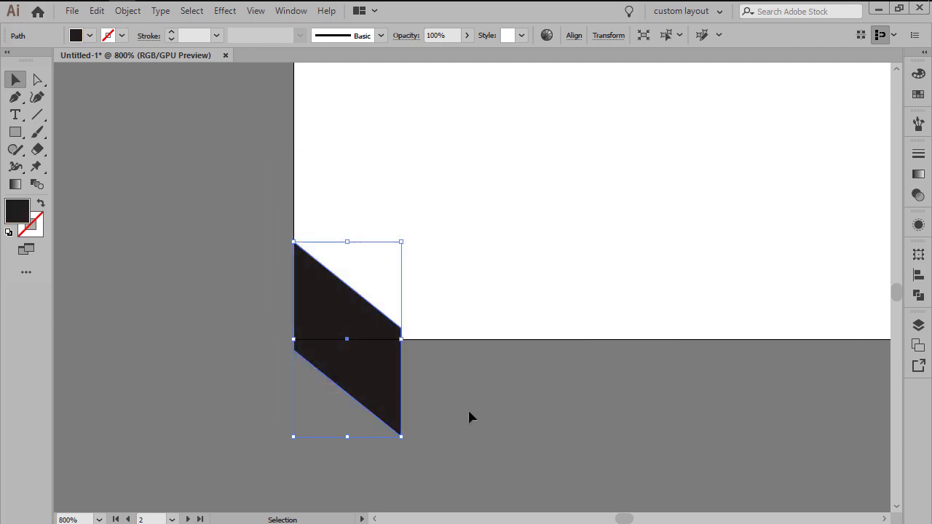
{"action": "key", "text": "shift+x"}
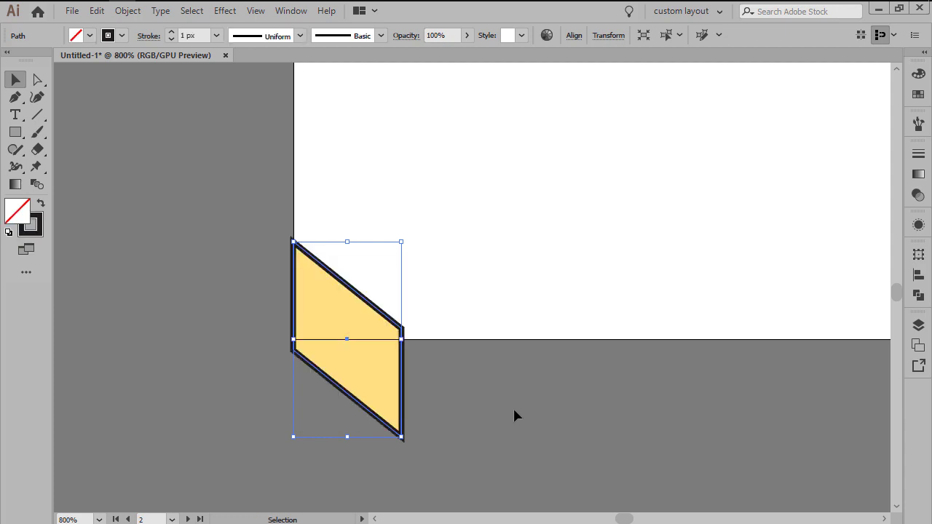
Step: Set the outline weight to 4 px with a Round Join
{"action": "left_click", "coordinate": [917, 155]}
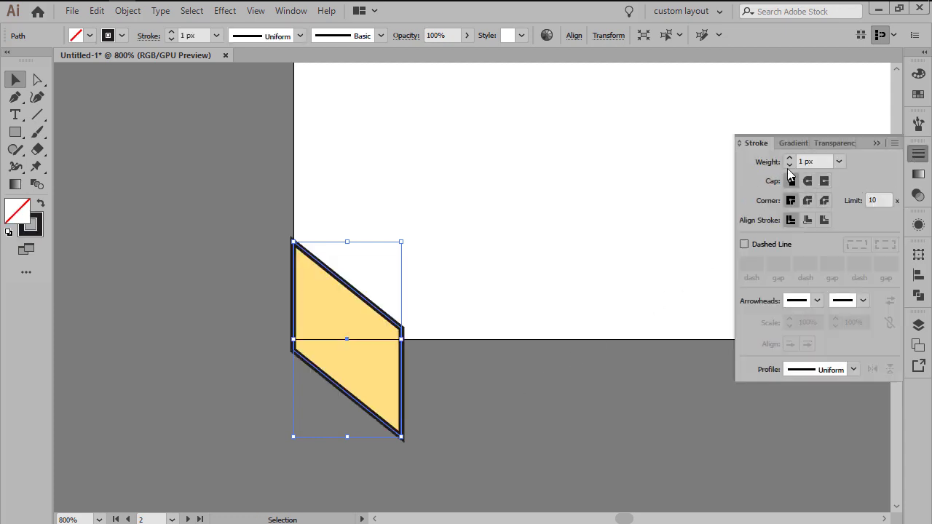
{"action": "left_click", "coordinate": [839, 162]}
{"action": "left_click", "coordinate": [853, 223]}
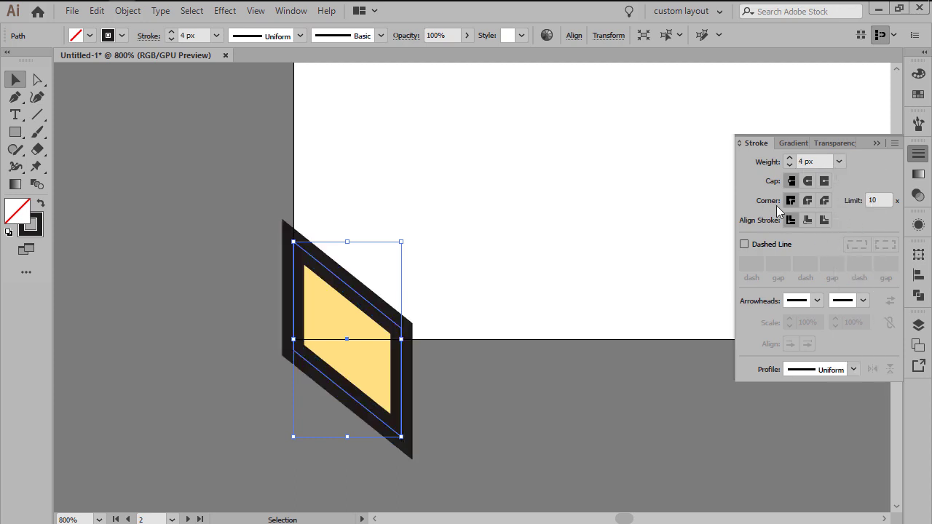
{"action": "left_click", "coordinate": [808, 202]}
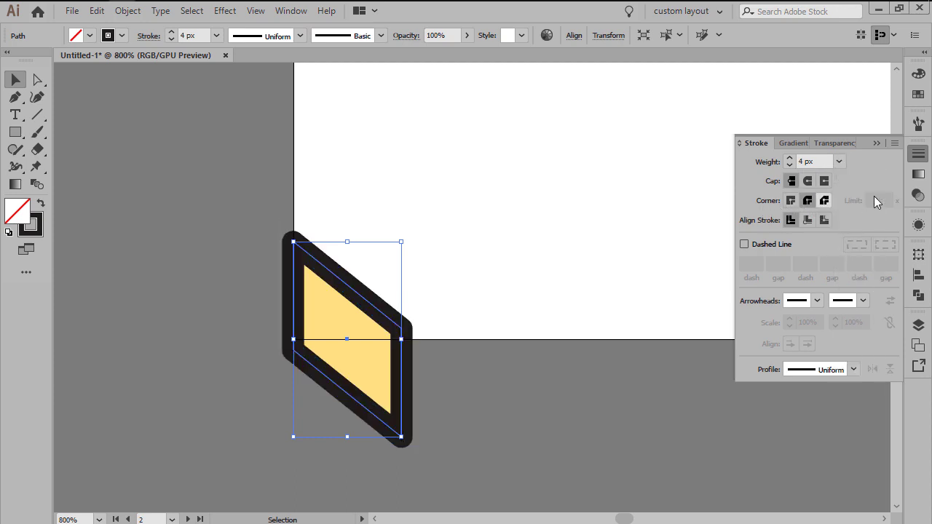
{"action": "left_click", "coordinate": [911, 160]}
{"action": "left_click", "coordinate": [693, 230]}
{"action": "left_click", "coordinate": [345, 359]}
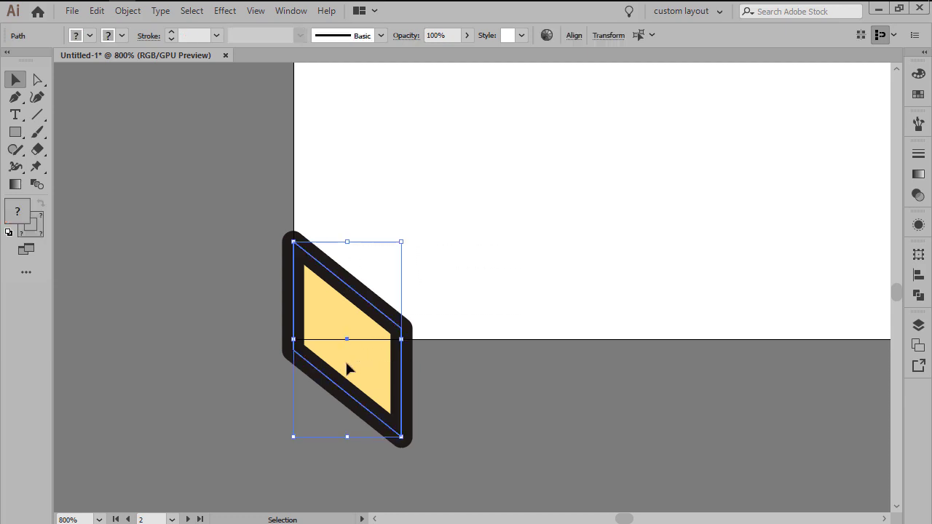
{"action": "left_click", "coordinate": [463, 364]}
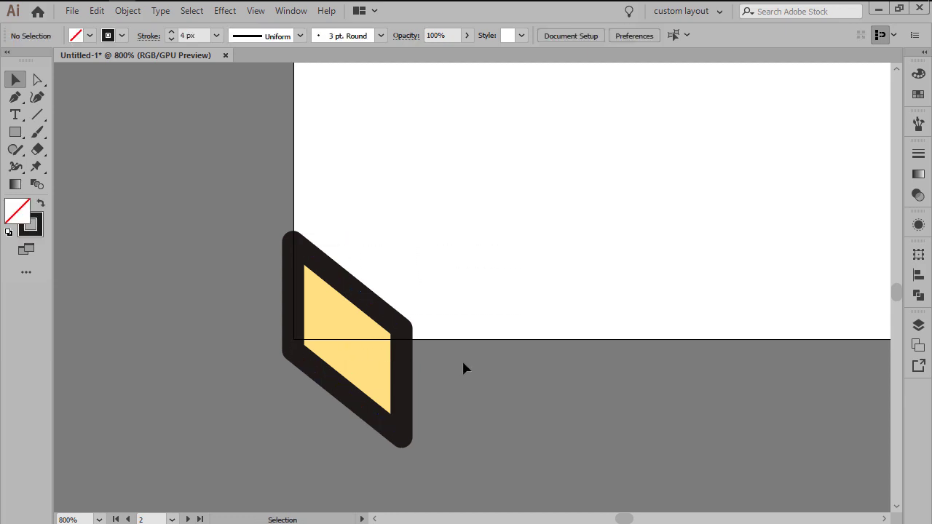
Step: Reflect the outlined parallelogram vertically and place a mirrored copy beside it, forming a chevron
{"action": "left_click", "coordinate": [377, 348]}
{"action": "left_click", "coordinate": [378, 348]}
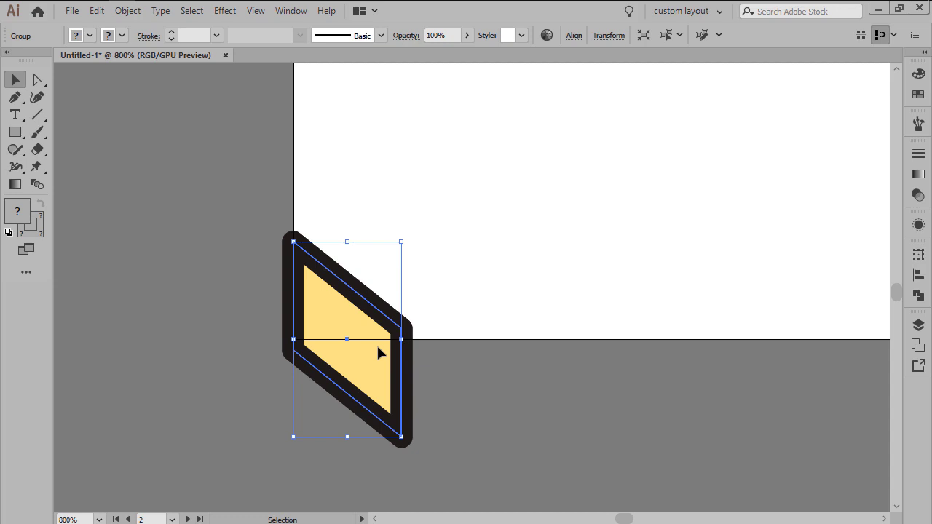
{"action": "right_click", "coordinate": [377, 345]}
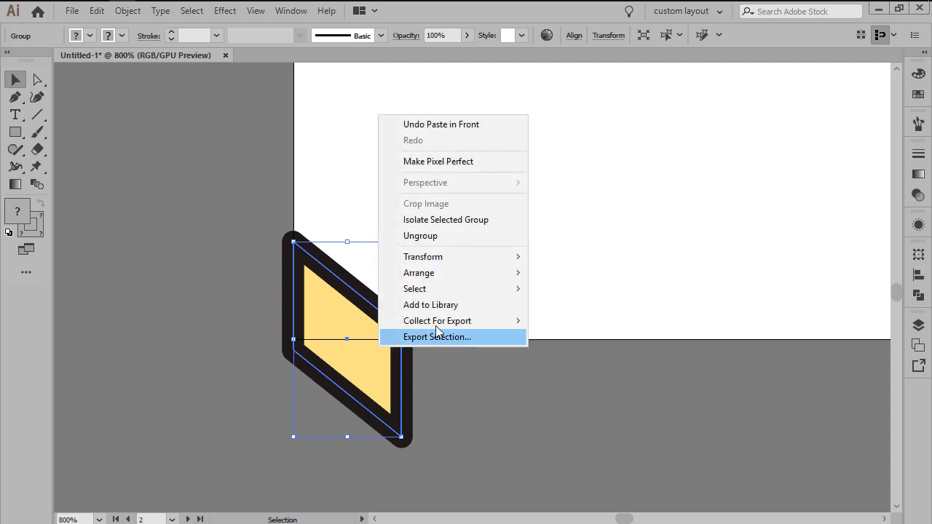
{"action": "mouse_move", "coordinate": [486, 265]}
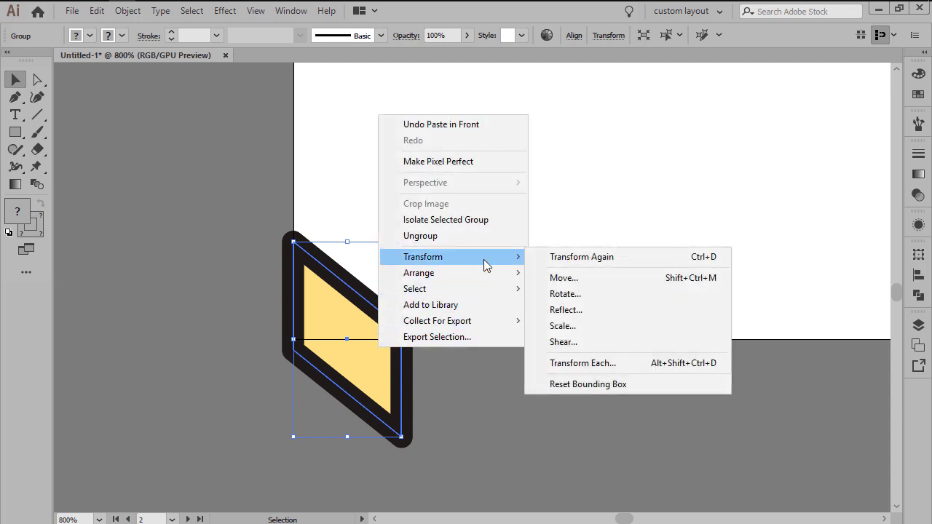
{"action": "left_click", "coordinate": [572, 310]}
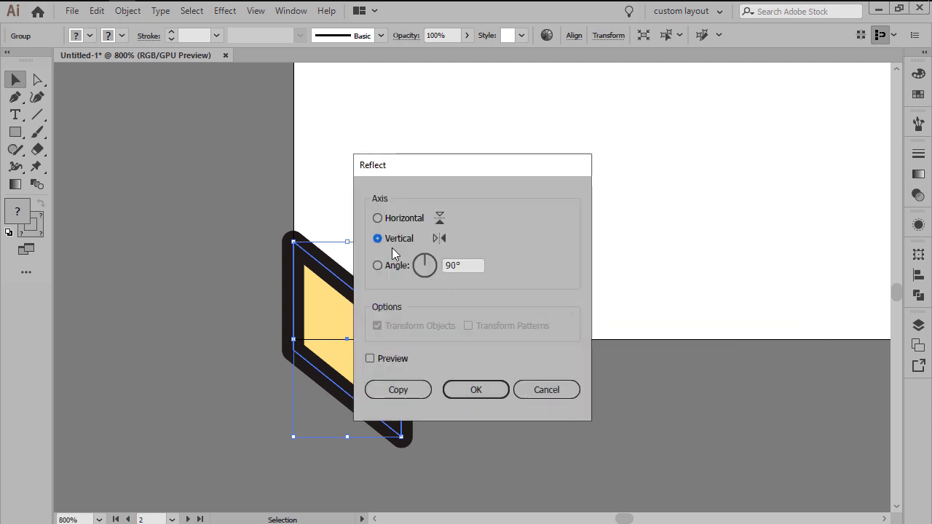
{"action": "left_click", "coordinate": [471, 385]}
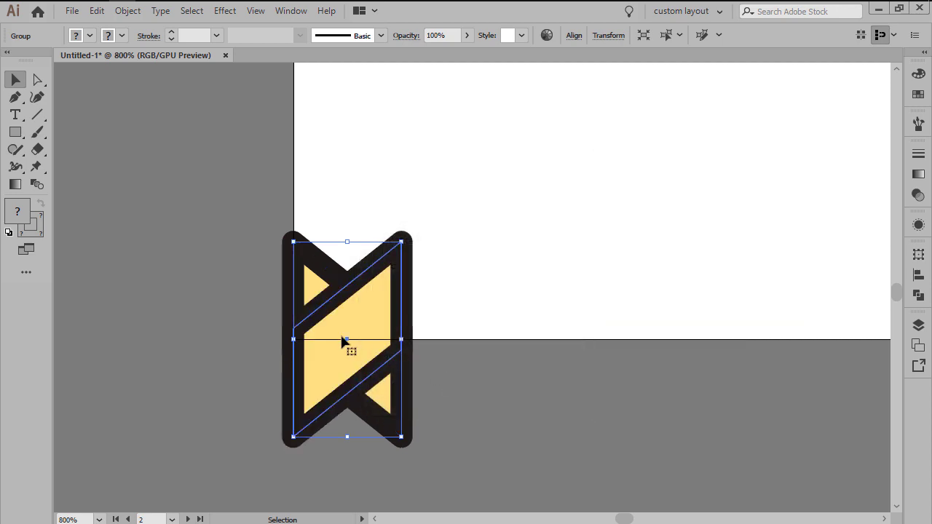
{"action": "left_click_drag", "start_coordinate": [343, 340], "coordinate": [448, 338]}
Step: Fill the chevron's right half with salmon #ff8f83
{"action": "left_click", "coordinate": [567, 391]}
{"action": "key", "text": "a"}
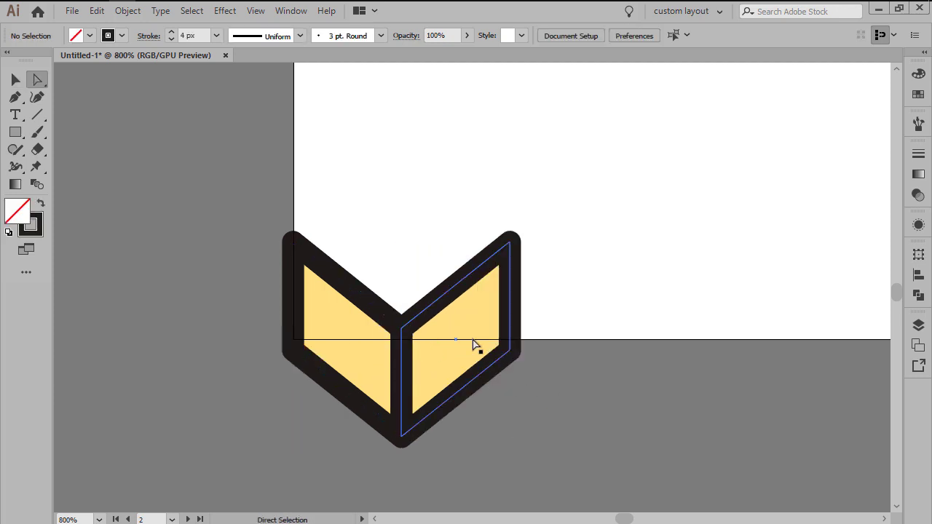
{"action": "left_click", "coordinate": [474, 347]}
{"action": "double_click", "coordinate": [20, 218]}
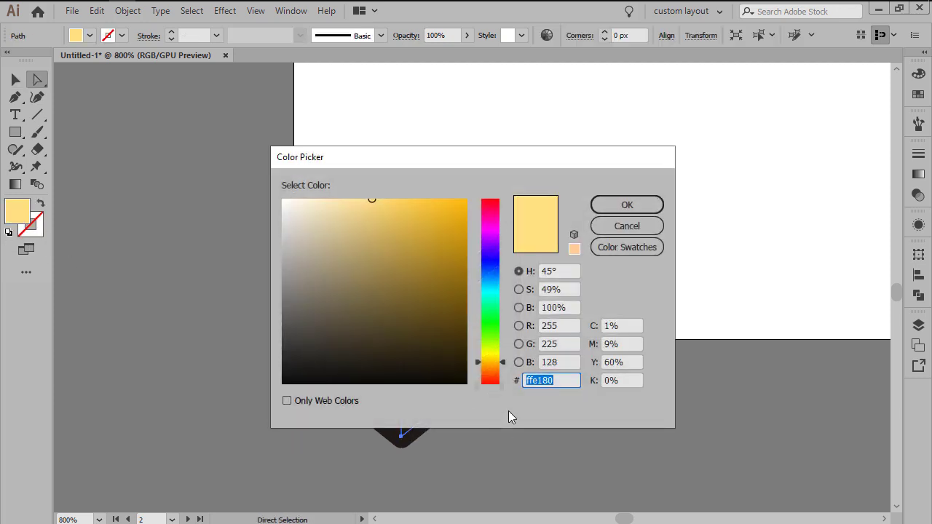
{"action": "type", "text": "ff8f83"}
{"action": "key", "text": "Return"}
Step: Copy the chevron directly above and reflect it so its colours swap
{"action": "key", "text": "v"}
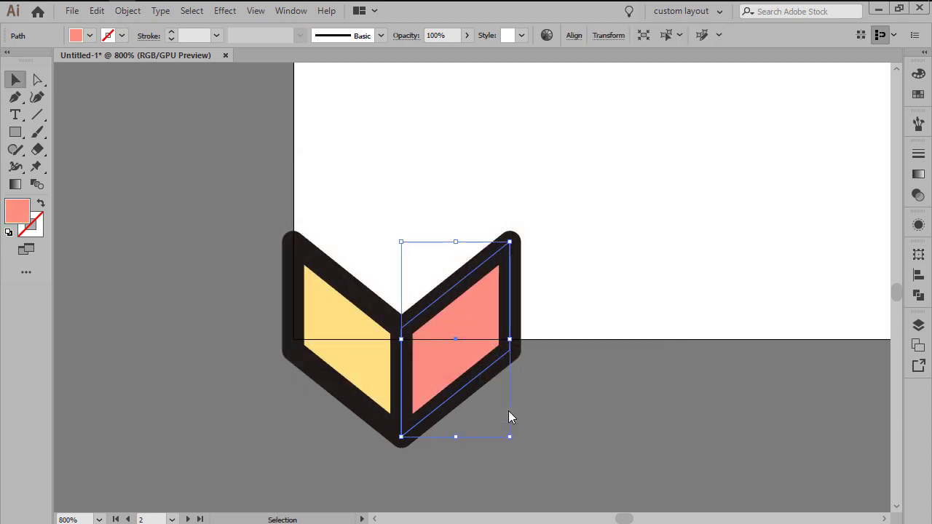
{"action": "left_click", "coordinate": [526, 415]}
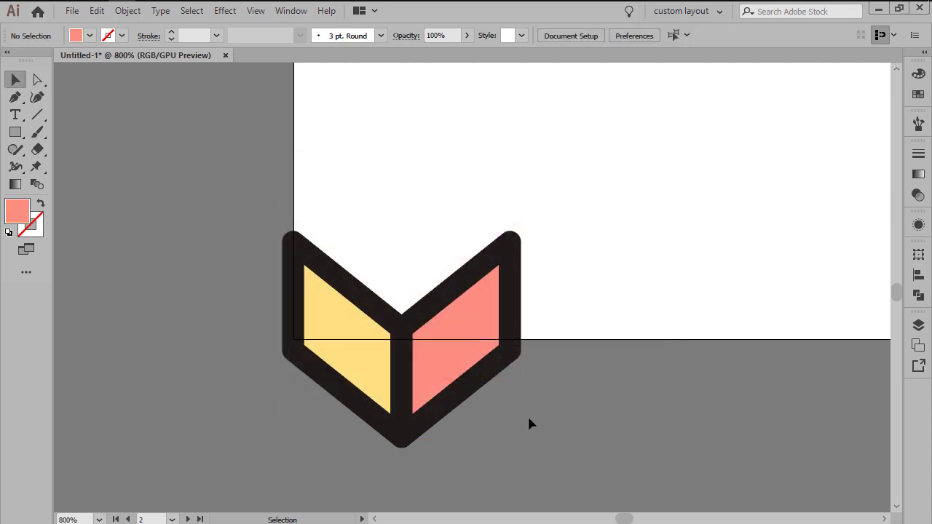
{"action": "left_click", "coordinate": [469, 364]}
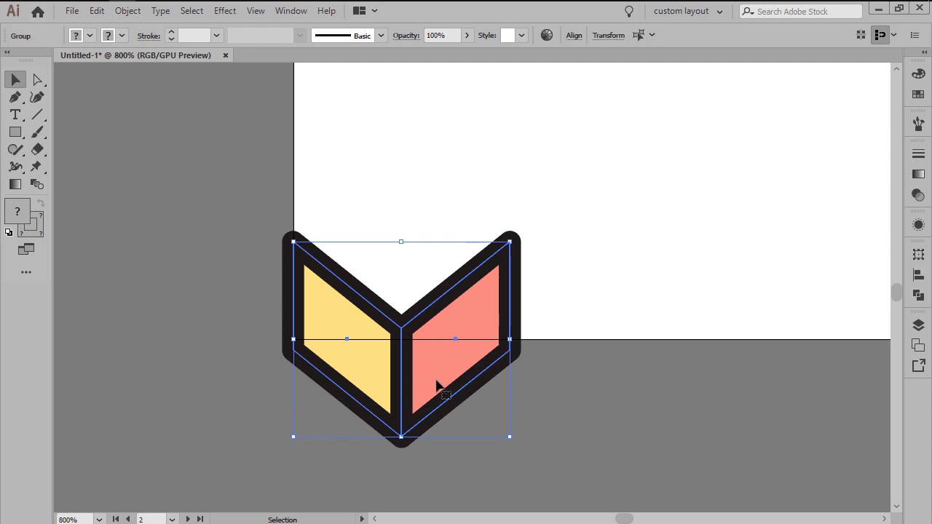
{"action": "left_click_drag", "start_coordinate": [436, 384], "coordinate": [431, 275]}
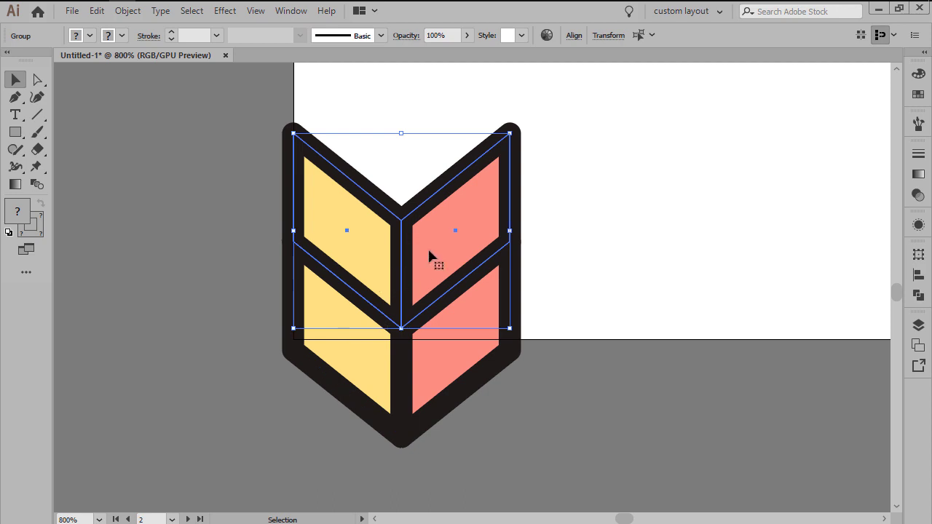
{"action": "right_click", "coordinate": [429, 252]}
{"action": "mouse_move", "coordinate": [500, 378]}
{"action": "left_click", "coordinate": [601, 429]}
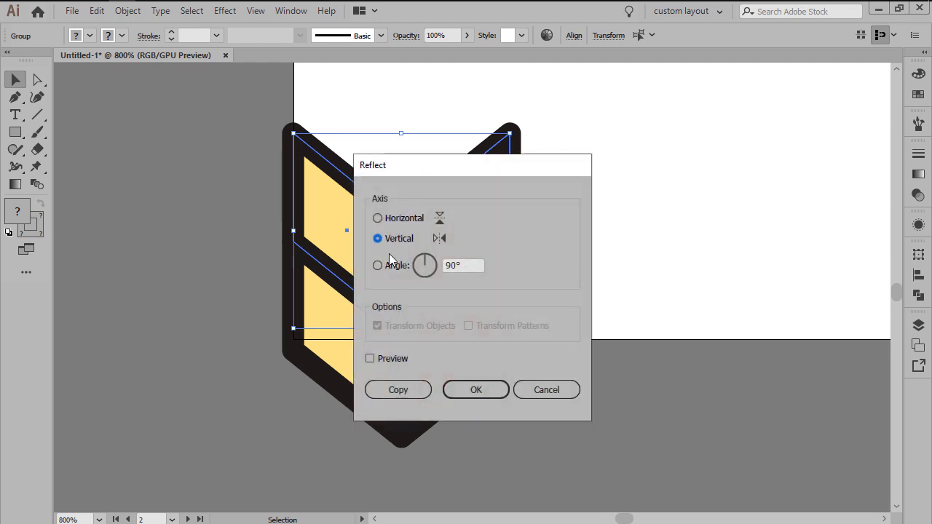
{"action": "left_click", "coordinate": [475, 389]}
{"action": "left_click", "coordinate": [617, 366]}
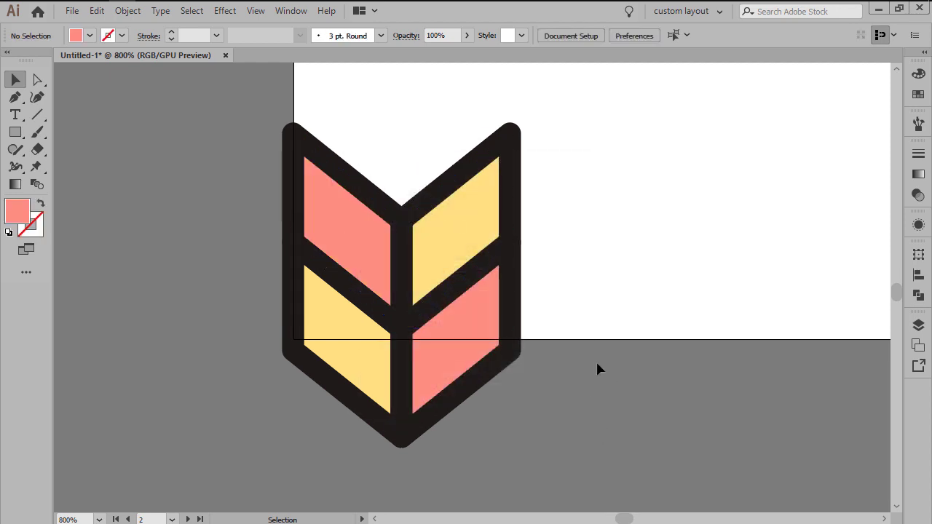
Step: Duplicate the two-row chevron upward with Ctrl+D to fill the height, deleting the extra top piece
{"action": "left_click_drag", "start_coordinate": [624, 276], "coordinate": [603, 290]}
{"action": "key", "text": "ctrl+minus"}
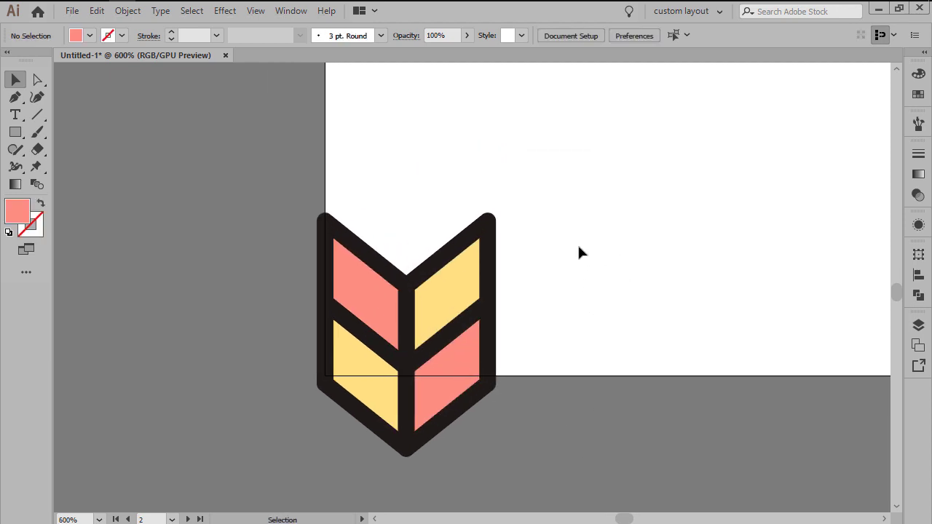
{"action": "left_click", "coordinate": [368, 394]}
{"action": "left_click_drag", "start_coordinate": [447, 401], "coordinate": [443, 235]}
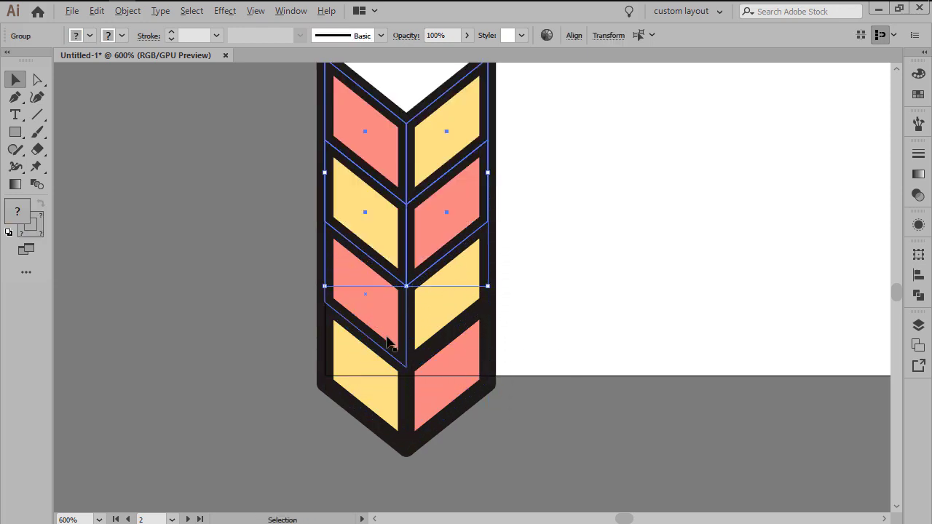
{"action": "key", "text": "ctrl+minus"}
{"action": "key", "text": "ctrl+minus"}
{"action": "key", "text": "ctrl+minus"}
{"action": "key", "text": "ctrl+minus"}
{"action": "key", "text": "ctrl+minus"}
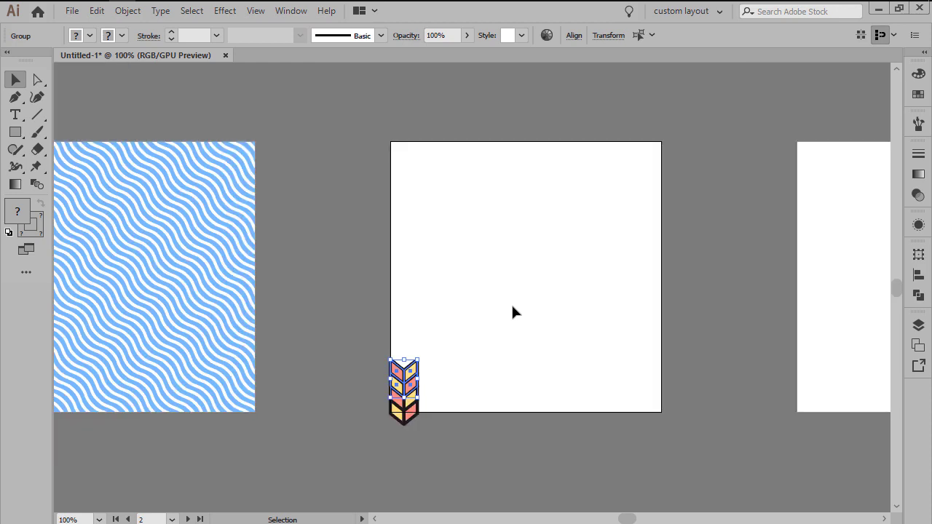
{"action": "key", "text": "ctrl+d"}
{"action": "key", "text": "ctrl+d"}
{"action": "key", "text": "ctrl+d"}
{"action": "key", "text": "ctrl+d"}
{"action": "key", "text": "ctrl+d"}
{"action": "key", "text": "ctrl+d"}
{"action": "key", "text": "ctrl+d"}
{"action": "key", "text": "ctrl+d"}
{"action": "key", "text": "ctrl+d"}
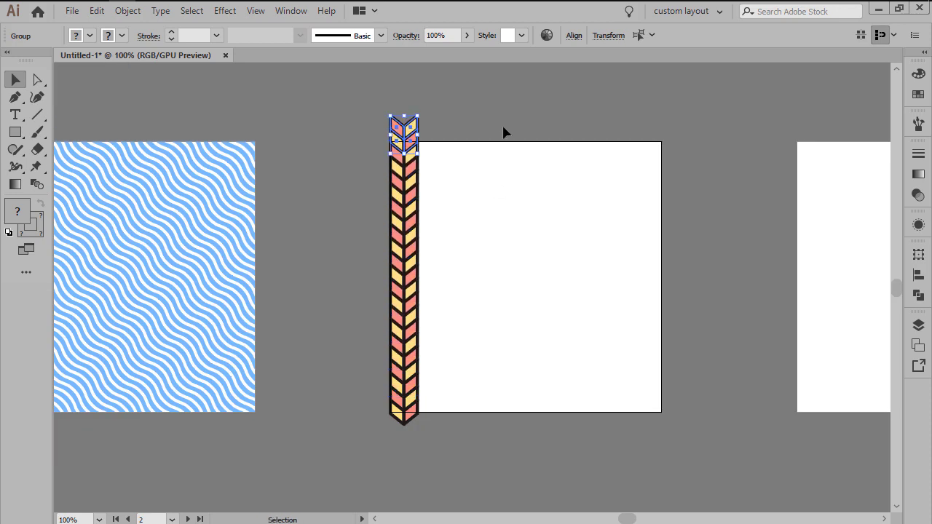
{"action": "left_click", "coordinate": [437, 106]}
{"action": "left_click", "coordinate": [419, 120]}
{"action": "key", "text": "Delete"}
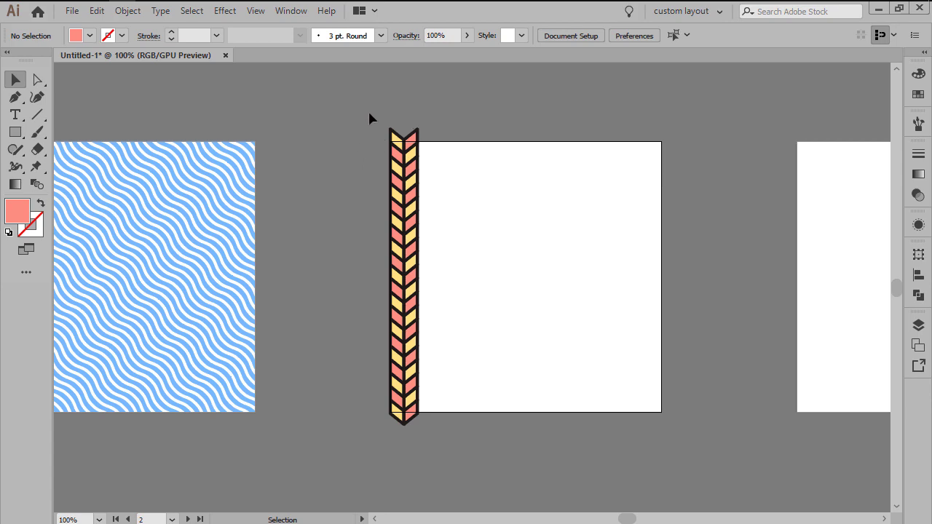
Step: Copy the chevron column rightward repeatedly until columns reach the artboard edge
{"action": "key", "text": "ctrl+a"}
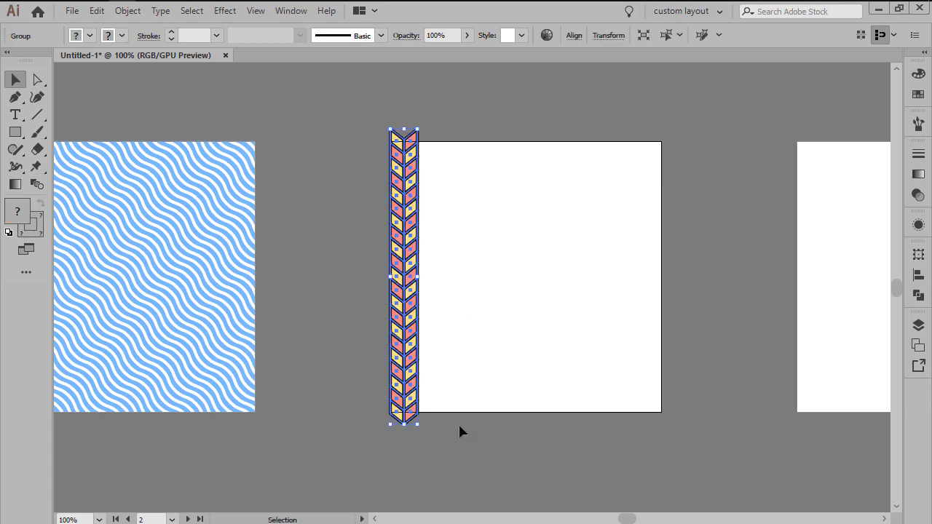
{"action": "scroll", "coordinate": [429, 320], "scroll_direction": "up", "scroll_amount": 4}
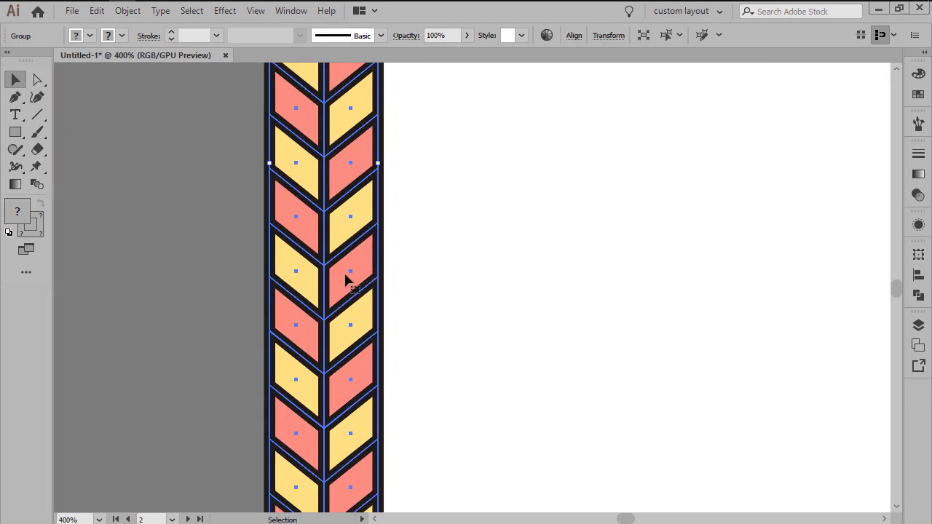
{"action": "left_click_drag", "start_coordinate": [341, 278], "coordinate": [447, 291]}
{"action": "scroll", "coordinate": [426, 336], "scroll_direction": "down", "scroll_amount": 3}
{"action": "scroll", "coordinate": [426, 337], "scroll_direction": "down", "scroll_amount": 2}
{"action": "key", "text": "ctrl+d"}
{"action": "key", "text": "ctrl+d"}
{"action": "key", "text": "ctrl+d"}
{"action": "key", "text": "ctrl+d"}
{"action": "key", "text": "ctrl+d"}
{"action": "key", "text": "ctrl+d"}
{"action": "key", "text": "ctrl+d"}
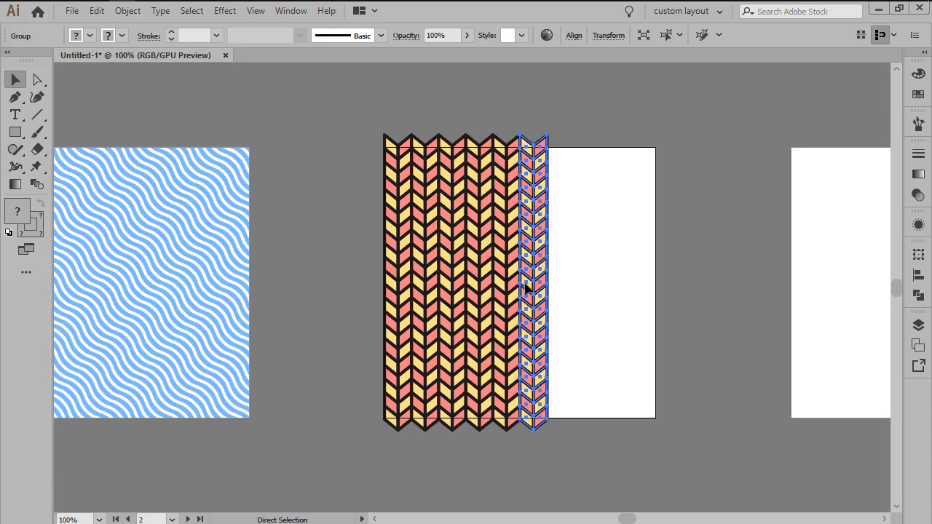
{"action": "key", "text": "ctrl+d"}
{"action": "left_click", "coordinate": [347, 133]}
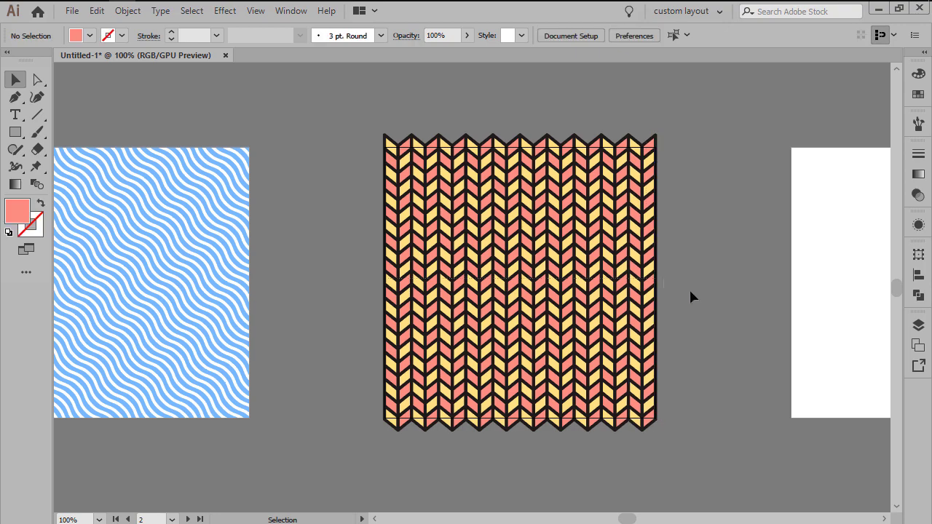
Step: Draw a 400 by 400 px square
{"action": "key", "text": "ctrl+a"}
{"action": "left_click", "coordinate": [692, 249]}
{"action": "key", "text": "m"}
{"action": "left_click", "coordinate": [692, 248]}
{"action": "type", "text": "400"}
{"action": "key", "text": "Tab"}
{"action": "type", "text": "400"}
{"action": "key", "text": "Return"}
{"action": "key", "text": "v"}
Step: Centre the square on the chevrons and make a clipping mask from everything
{"action": "left_click", "coordinate": [574, 36]}
{"action": "left_click", "coordinate": [453, 76]}
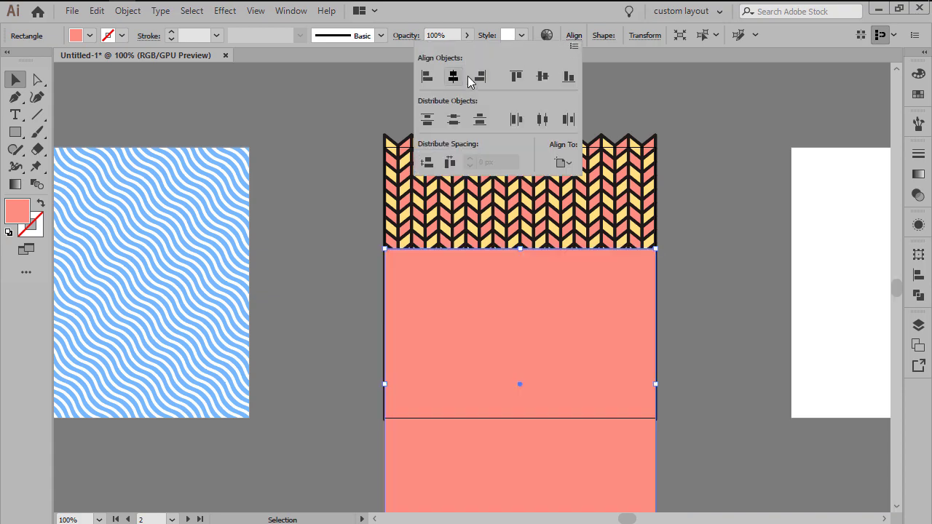
{"action": "left_click", "coordinate": [542, 77]}
{"action": "left_click", "coordinate": [344, 142]}
{"action": "key", "text": "ctrl+a"}
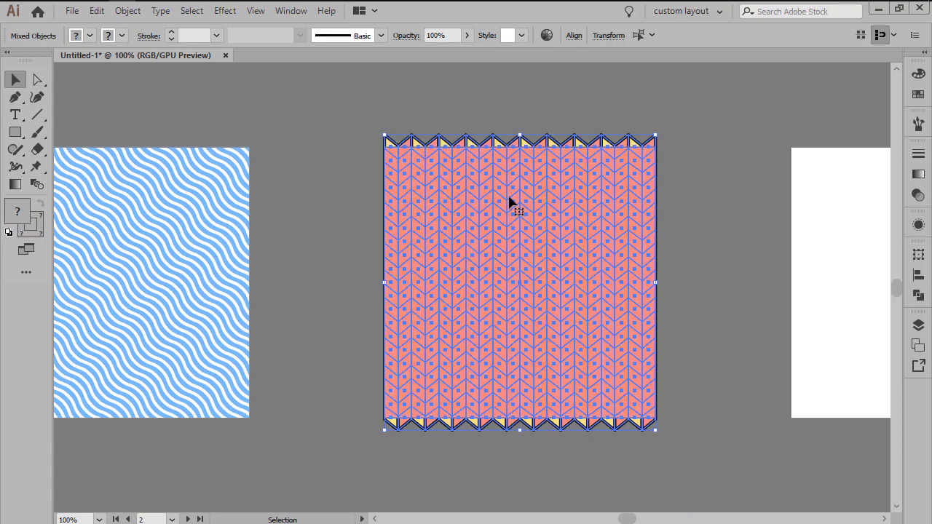
{"action": "right_click", "coordinate": [510, 198]}
{"action": "left_click", "coordinate": [558, 304]}
{"action": "left_click", "coordinate": [702, 332]}
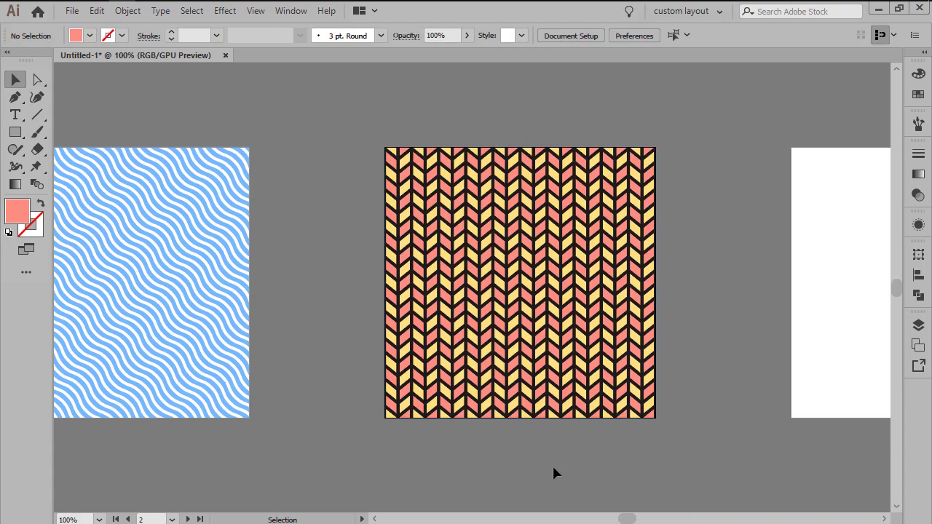
Step: Draw a 40 by 40 px square on the third artboard
{"action": "key", "text": "ctrl+minus"}
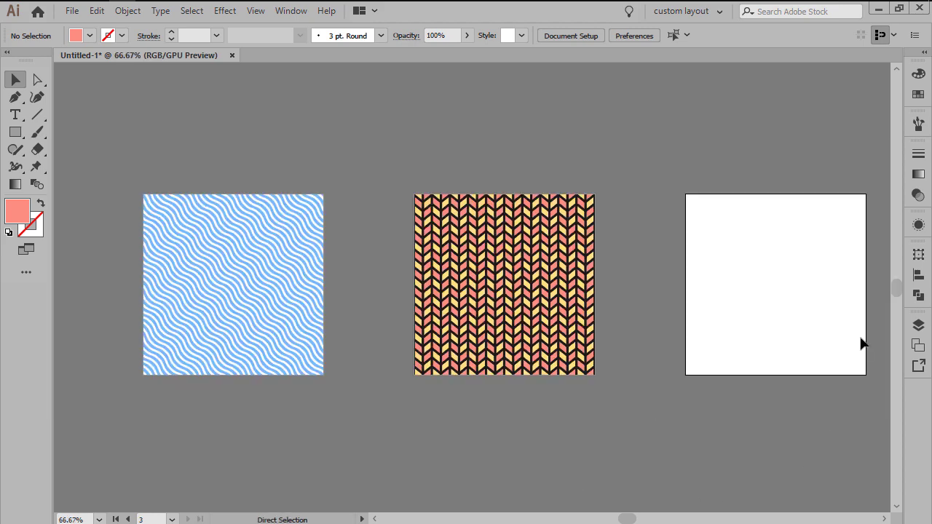
{"action": "key", "text": "ctrl+0"}
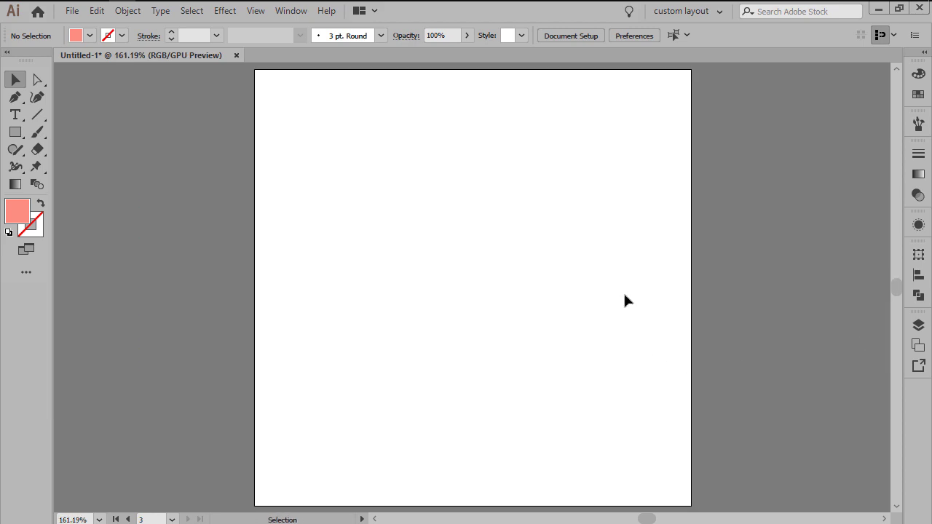
{"action": "key", "text": "m"}
{"action": "left_click", "coordinate": [643, 210]}
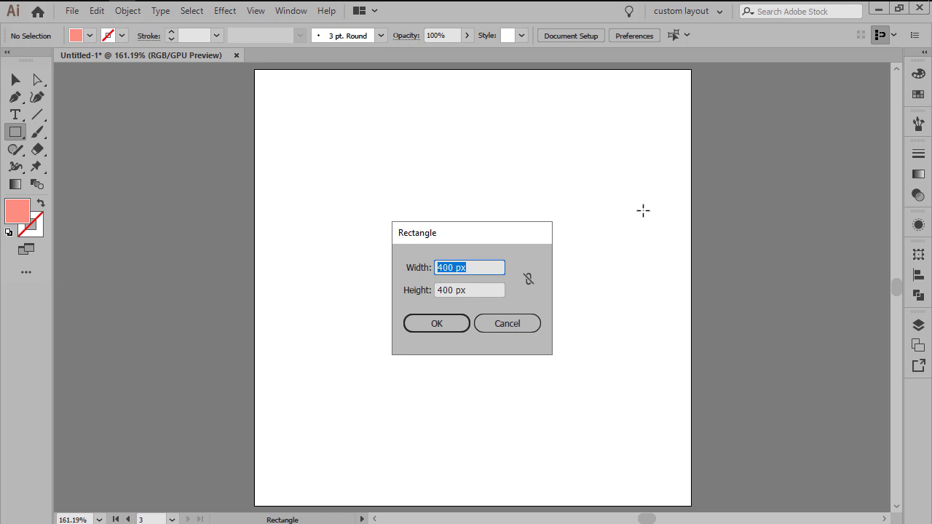
{"action": "type", "text": "40"}
{"action": "key", "text": "Tab"}
{"action": "type", "text": "40"}
{"action": "key", "text": "Return"}
{"action": "key", "text": "v"}
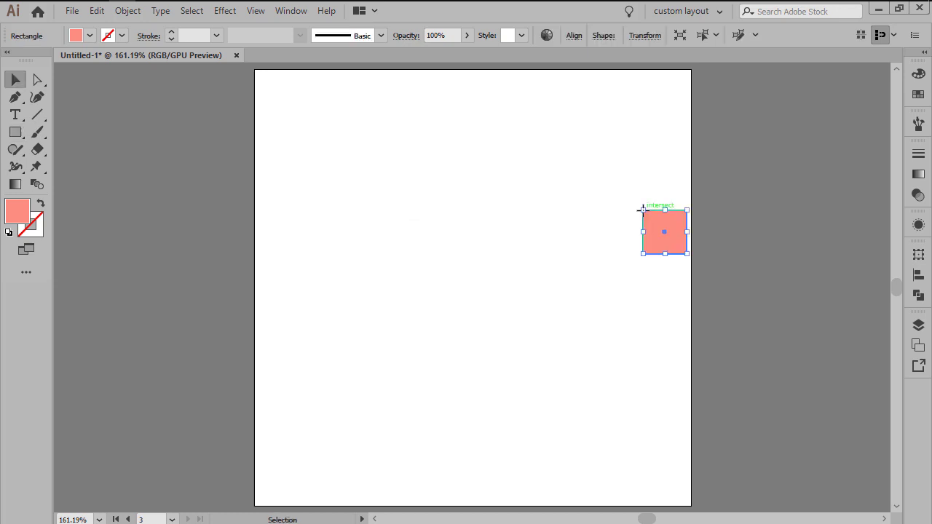
Step: Fill the square with peach #ffb083 and move it to the artboard's bottom-left corner
{"action": "double_click", "coordinate": [16, 213]}
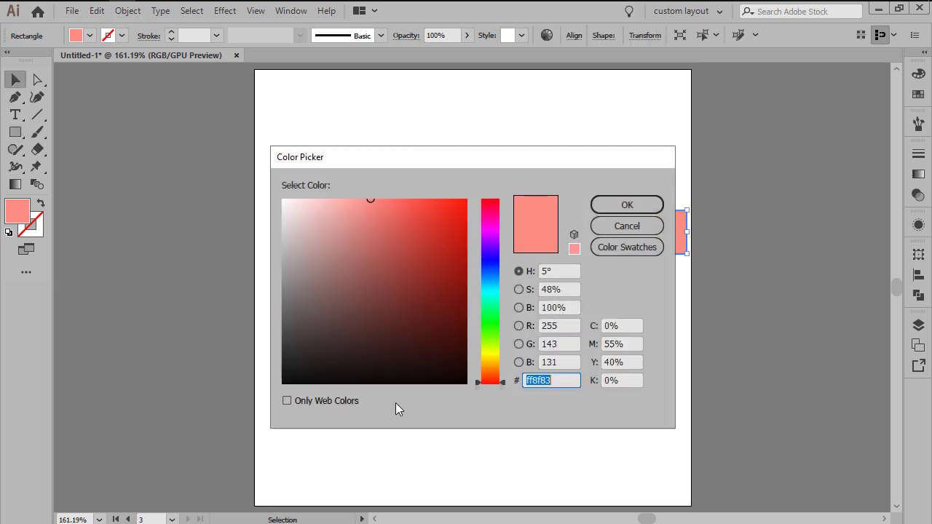
{"action": "type", "text": "ff"}
{"action": "type", "text": "b083"}
{"action": "key", "text": "Return"}
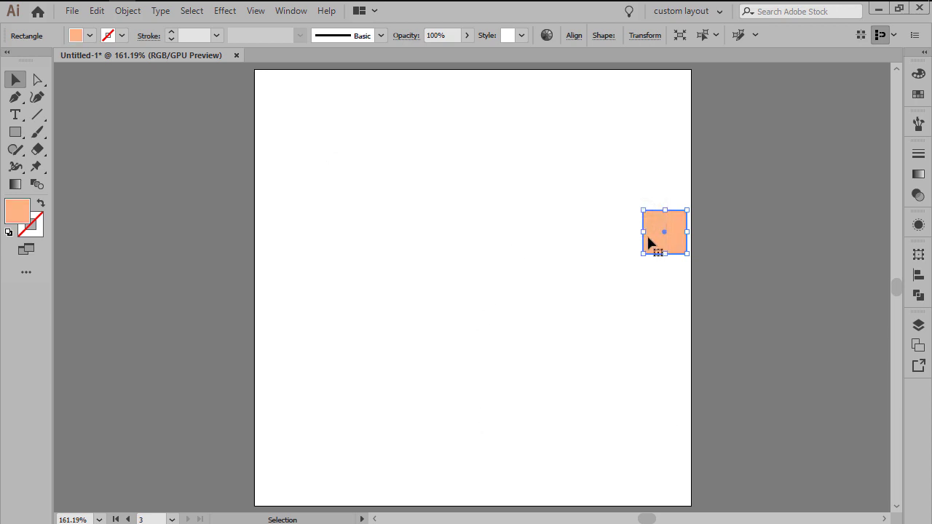
{"action": "left_click_drag", "start_coordinate": [653, 240], "coordinate": [297, 468]}
{"action": "scroll", "coordinate": [396, 218], "scroll_direction": "up", "scroll_amount": 3}
{"action": "scroll", "coordinate": [364, 182], "scroll_direction": "up", "scroll_amount": 1}
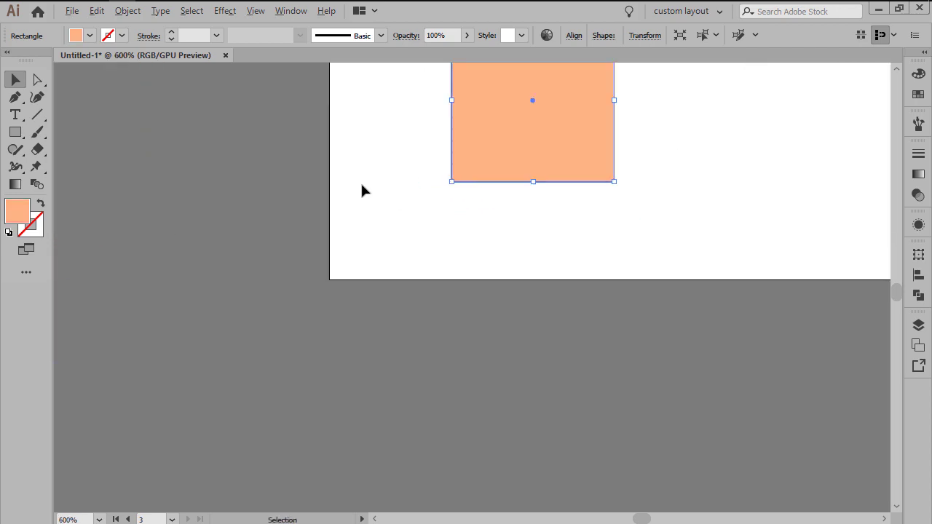
{"action": "left_click_drag", "start_coordinate": [499, 132], "coordinate": [295, 392]}
Step: Add an anchor mid-bottom edge and delete both bottom corner anchors, leaving an inverted triangle
{"action": "left_click", "coordinate": [14, 96]}
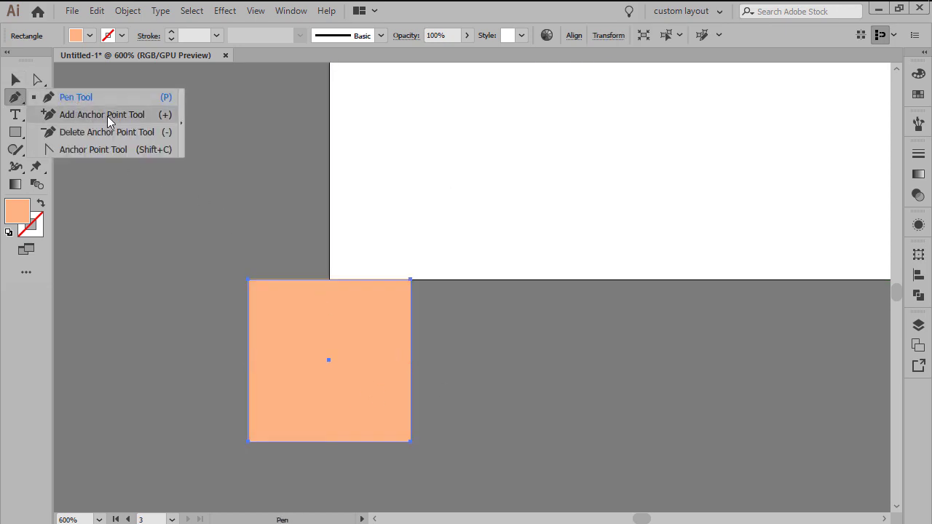
{"action": "left_click", "coordinate": [117, 120]}
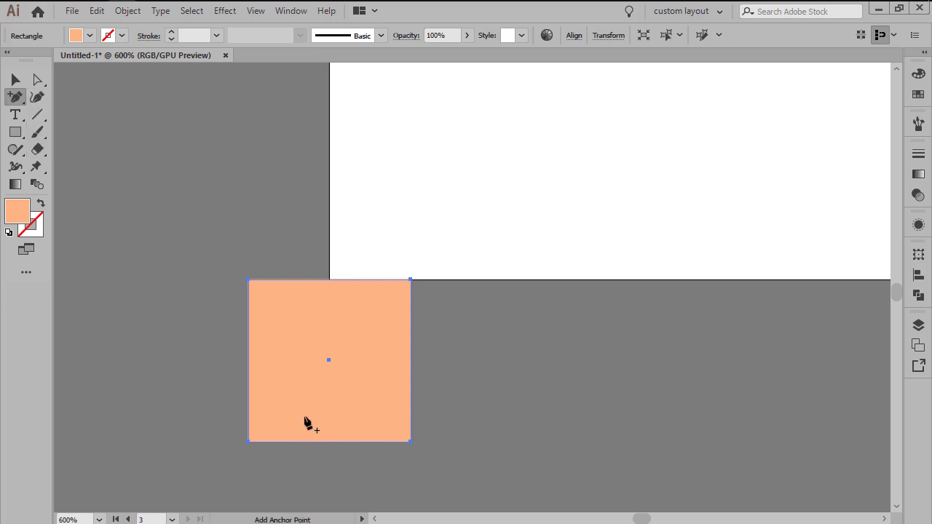
{"action": "left_click", "coordinate": [329, 441]}
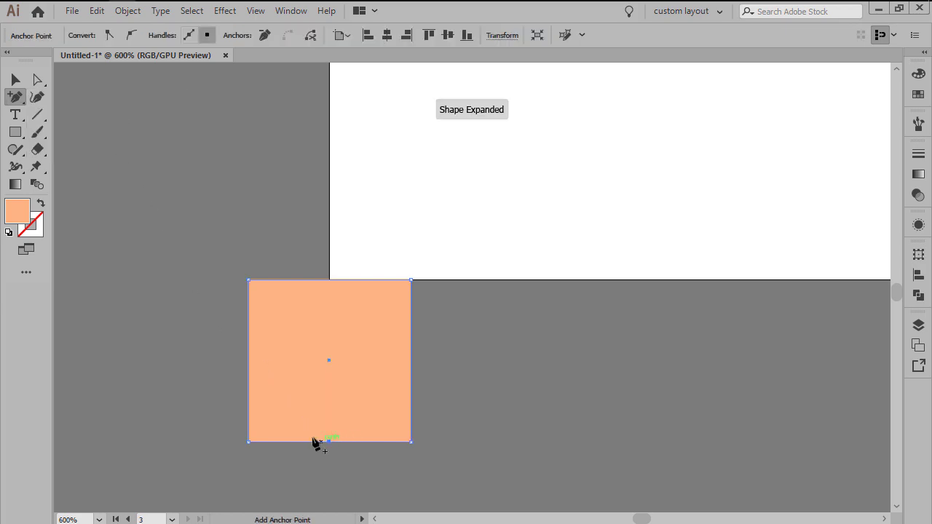
{"action": "left_click", "coordinate": [20, 105]}
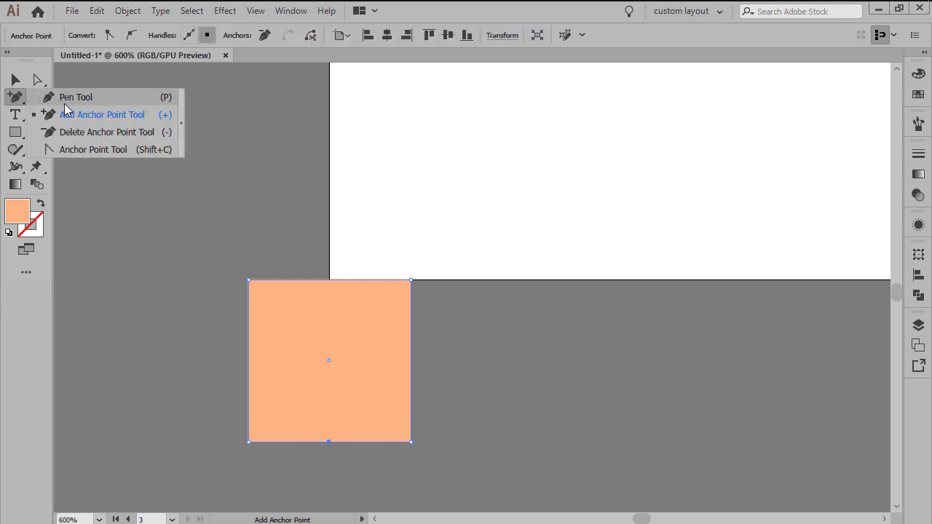
{"action": "left_click", "coordinate": [84, 135]}
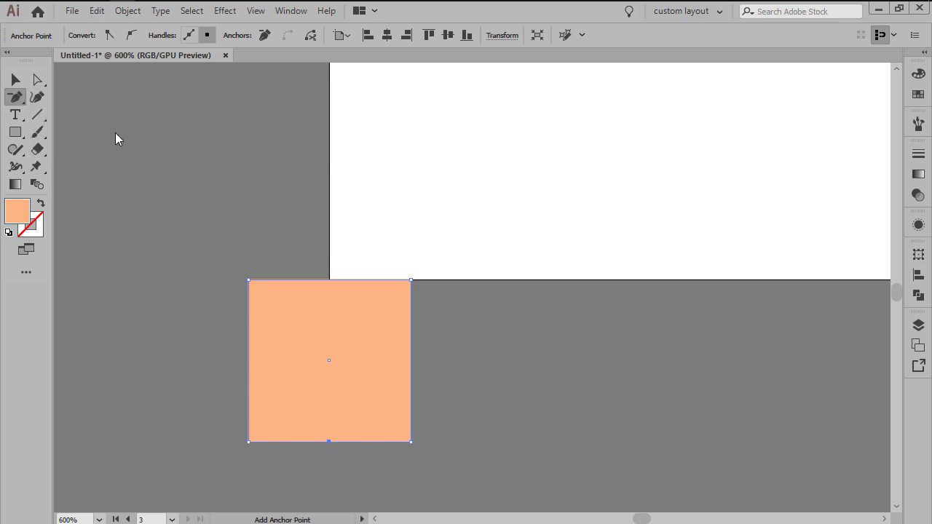
{"action": "left_click", "coordinate": [250, 441]}
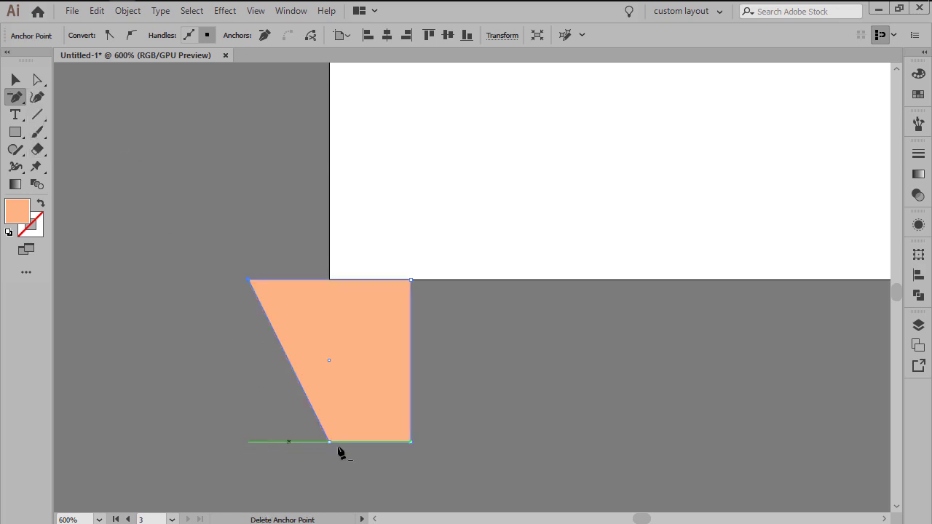
{"action": "left_click", "coordinate": [411, 441]}
{"action": "key", "text": "v"}
{"action": "left_click", "coordinate": [503, 404]}
{"action": "left_click", "coordinate": [364, 348]}
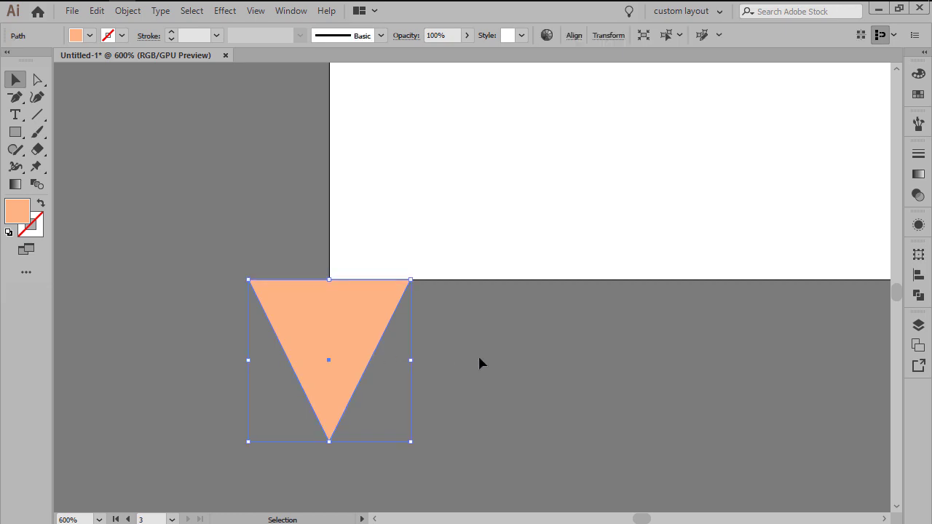
Step: Paste a copy of the triangle in front, fill it #191515, and swap fill to stroke
{"action": "key", "text": "ctrl"}
{"action": "double_click", "coordinate": [19, 213]}
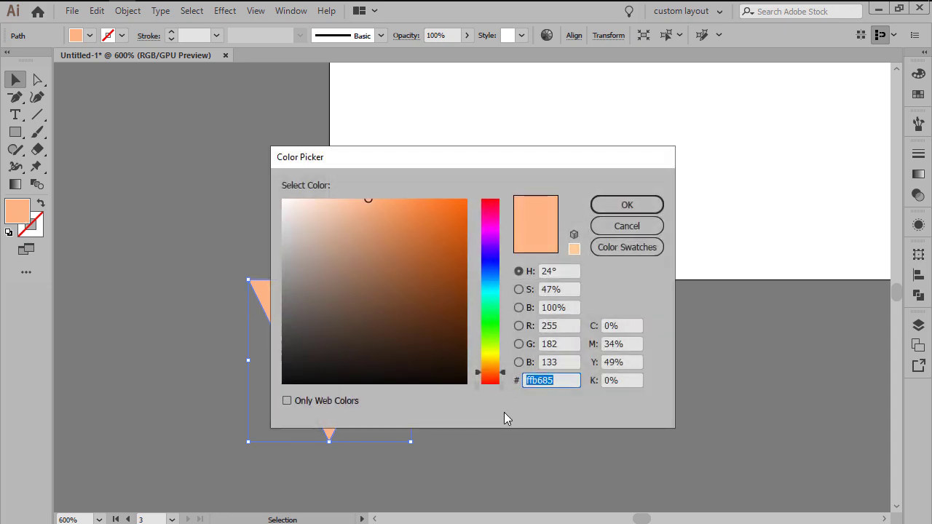
{"action": "type", "text": "191515"}
{"action": "key", "text": "Return"}
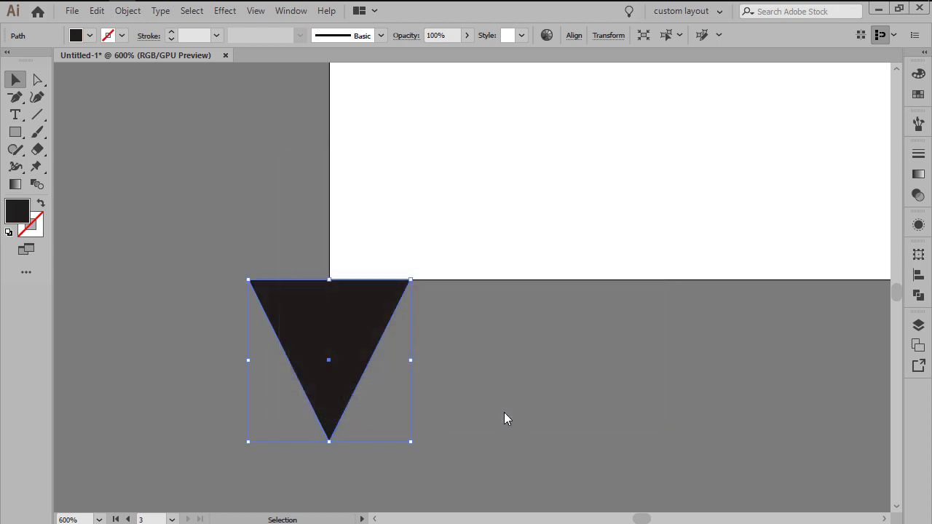
{"action": "key", "text": "shift+x"}
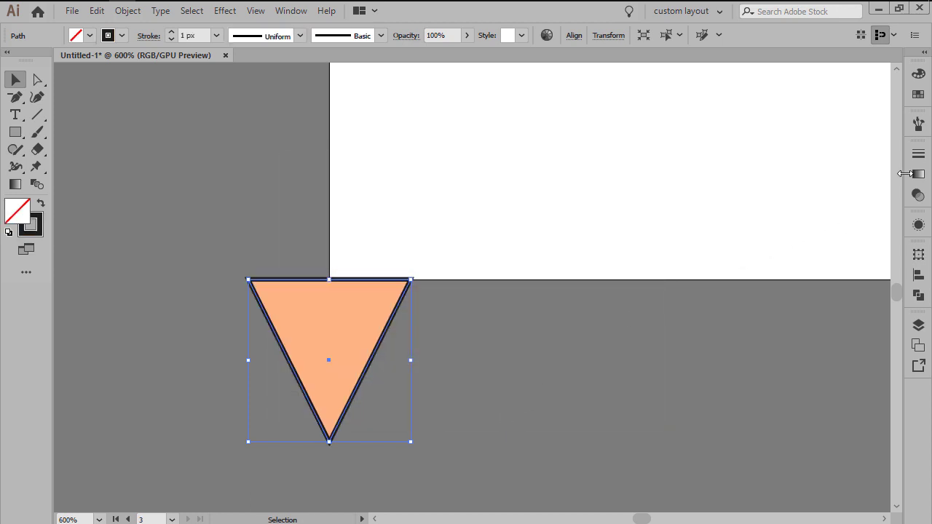
Step: Set the triangle's outline to 4 px weight with a Round Join
{"action": "left_click", "coordinate": [918, 154]}
{"action": "left_click", "coordinate": [842, 161]}
{"action": "left_click", "coordinate": [858, 224]}
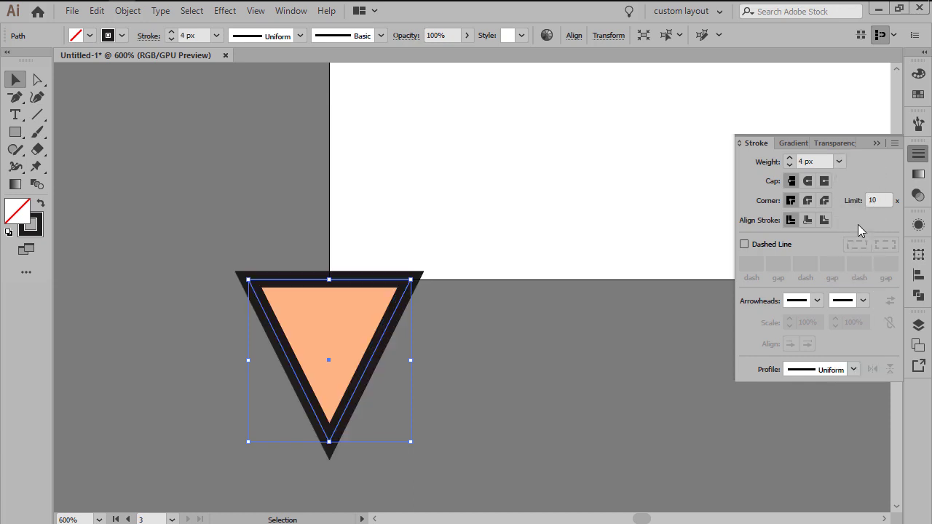
{"action": "left_click", "coordinate": [808, 201]}
{"action": "left_click", "coordinate": [919, 154]}
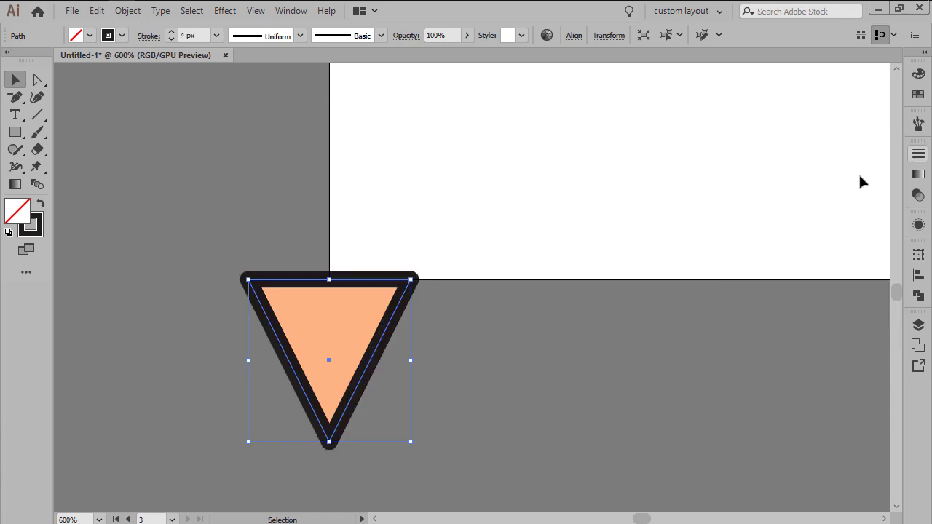
{"action": "left_click", "coordinate": [562, 256]}
Step: Reflect a copy of the outlined triangle horizontally and move it above the original, forming a diamond
{"action": "left_click", "coordinate": [302, 342]}
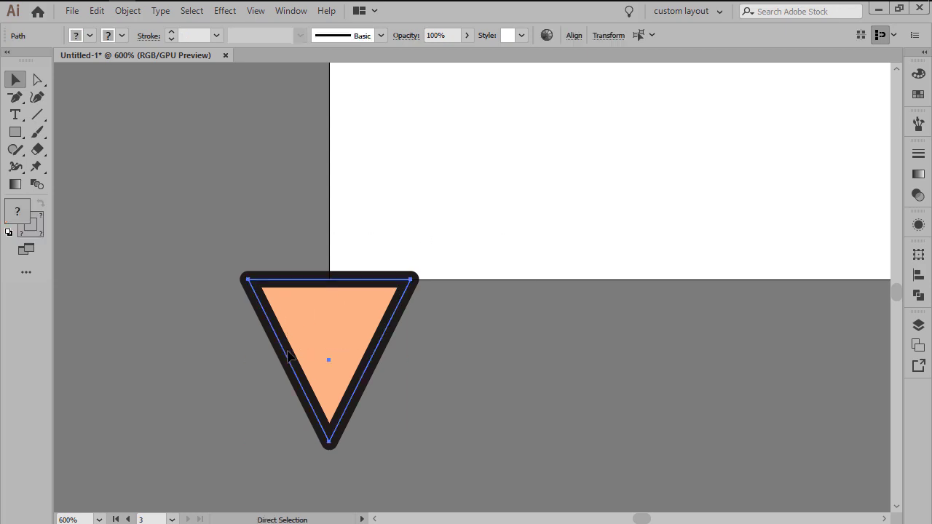
{"action": "right_click", "coordinate": [316, 352]}
{"action": "mouse_move", "coordinate": [381, 267]}
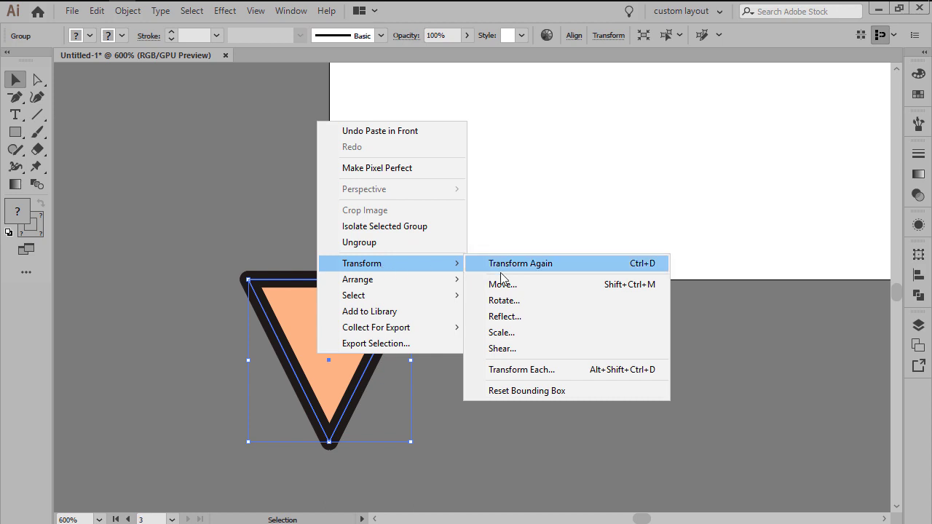
{"action": "left_click", "coordinate": [510, 316]}
{"action": "left_click", "coordinate": [403, 218]}
{"action": "left_click", "coordinate": [496, 389]}
{"action": "left_click_drag", "start_coordinate": [363, 425], "coordinate": [364, 261]}
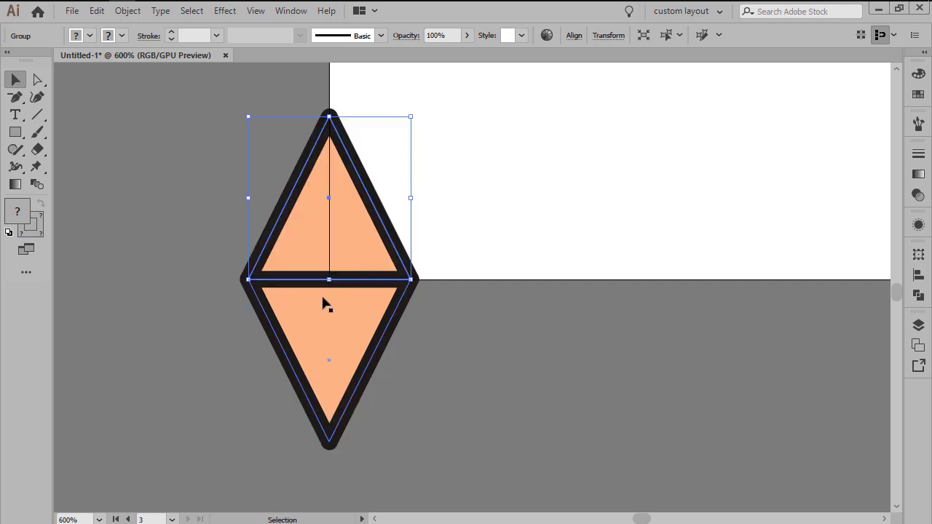
Step: Draw a 16 by 16 px circle filled mint #a0efd5
{"action": "left_click", "coordinate": [554, 252]}
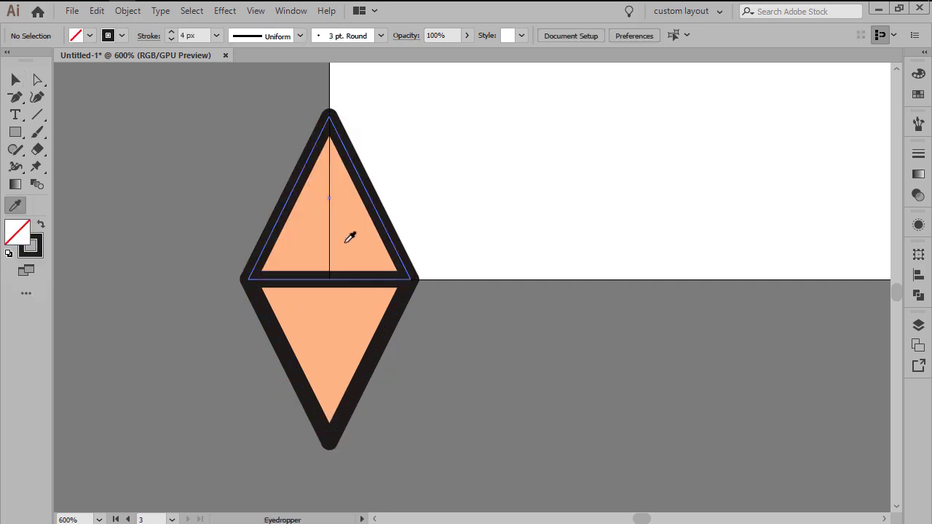
{"action": "key", "text": "l"}
{"action": "left_click", "coordinate": [718, 245]}
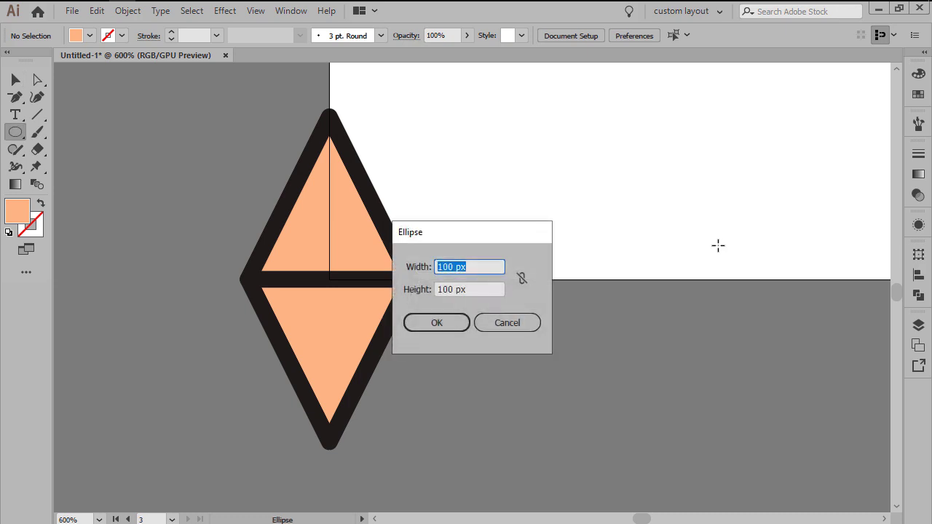
{"action": "type", "text": "16"}
{"action": "key", "text": "Tab"}
{"action": "type", "text": "16"}
{"action": "key", "text": "Return"}
{"action": "key", "text": "v"}
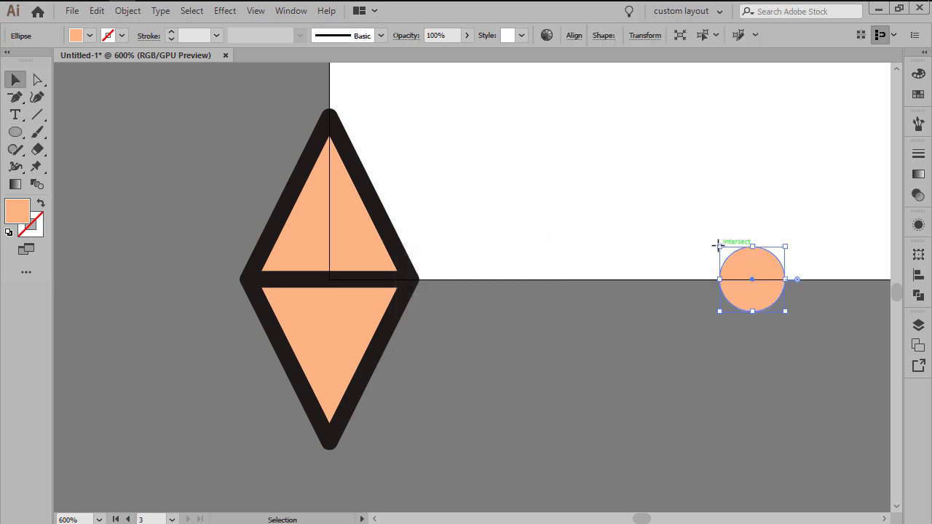
{"action": "double_click", "coordinate": [19, 218]}
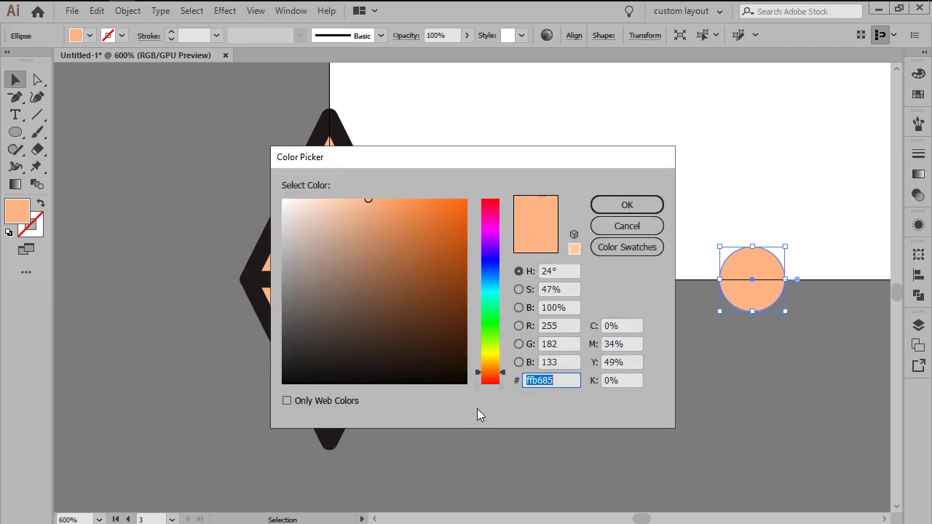
{"action": "type", "text": "a0efd5"}
{"action": "key", "text": "Return"}
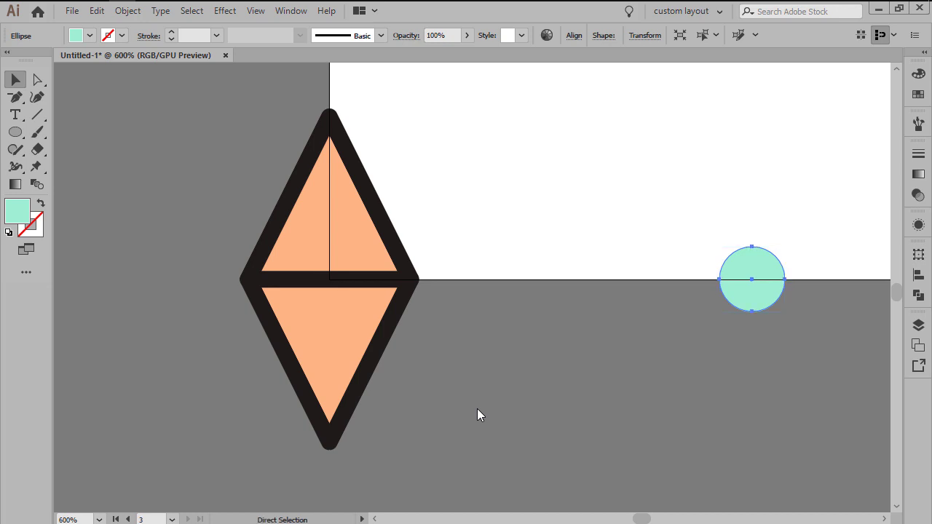
Step: Give the circle the triangle's dark outline via eyedropper and place copies on the diamond's points
{"action": "key", "text": "i"}
{"action": "left_click", "coordinate": [394, 241]}
{"action": "key", "text": "v"}
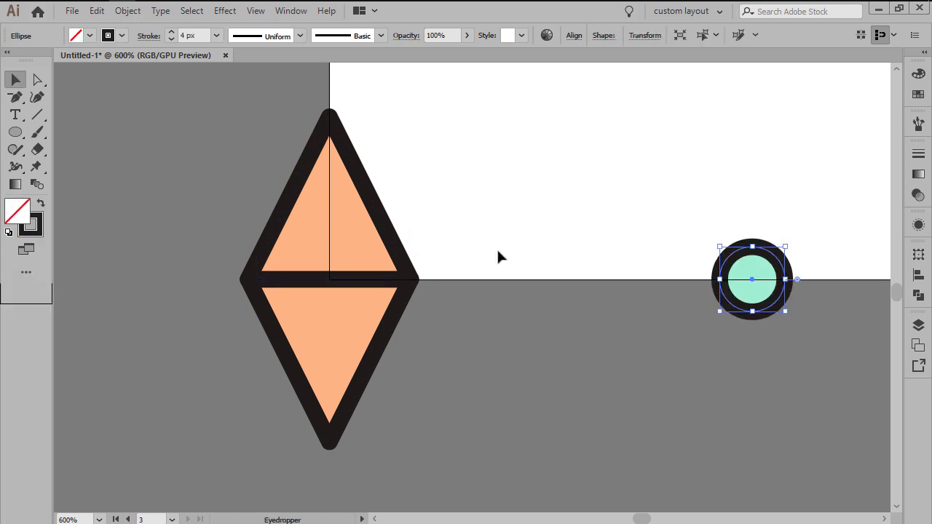
{"action": "left_click_drag", "start_coordinate": [714, 243], "coordinate": [815, 318]}
{"action": "left_click", "coordinate": [815, 318]}
{"action": "left_click_drag", "start_coordinate": [744, 288], "coordinate": [337, 140]}
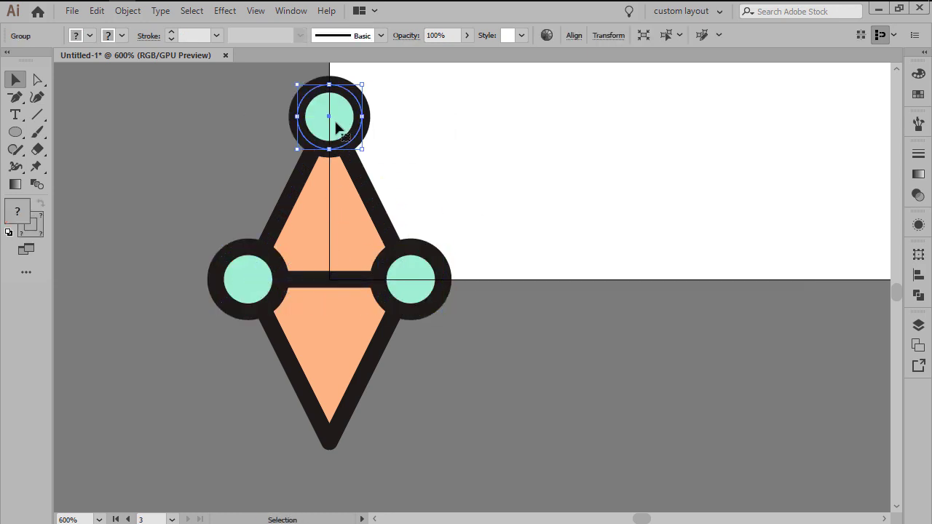
{"action": "left_click_drag", "start_coordinate": [337, 127], "coordinate": [329, 441]}
{"action": "left_click", "coordinate": [546, 348]}
{"action": "key", "text": "ctrl+minus"}
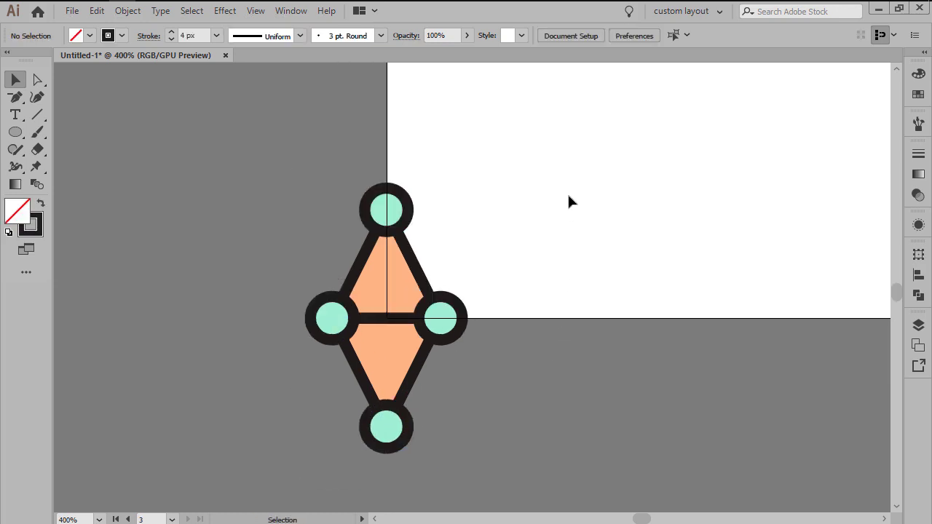
Step: Duplicate the diamond-and-circles motif one step right and fill the copy's triangles with yellow ffe082
{"action": "left_click_drag", "start_coordinate": [568, 155], "coordinate": [257, 475]}
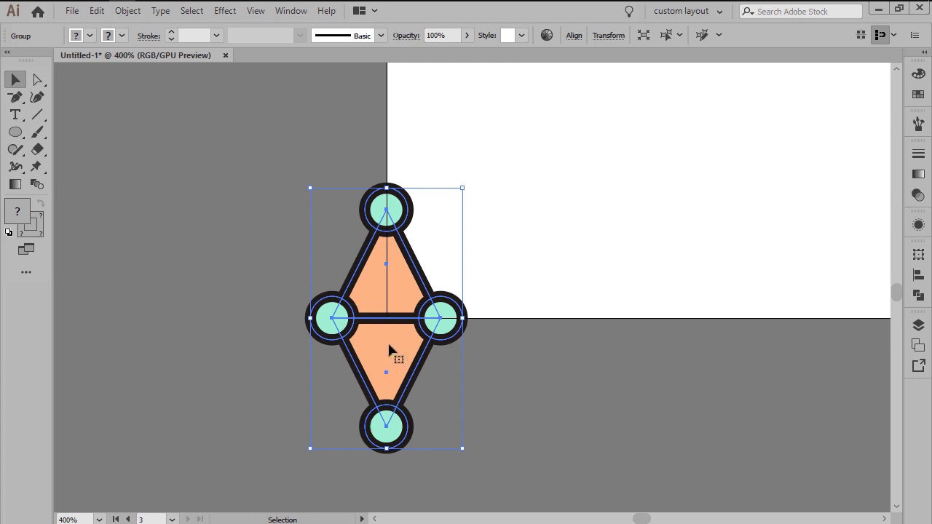
{"action": "left_click_drag", "start_coordinate": [389, 346], "coordinate": [500, 358]}
{"action": "left_click", "coordinate": [561, 368]}
{"action": "key", "text": "a"}
{"action": "left_click", "coordinate": [511, 339]}
{"action": "left_click", "coordinate": [507, 284], "text": "shift"}
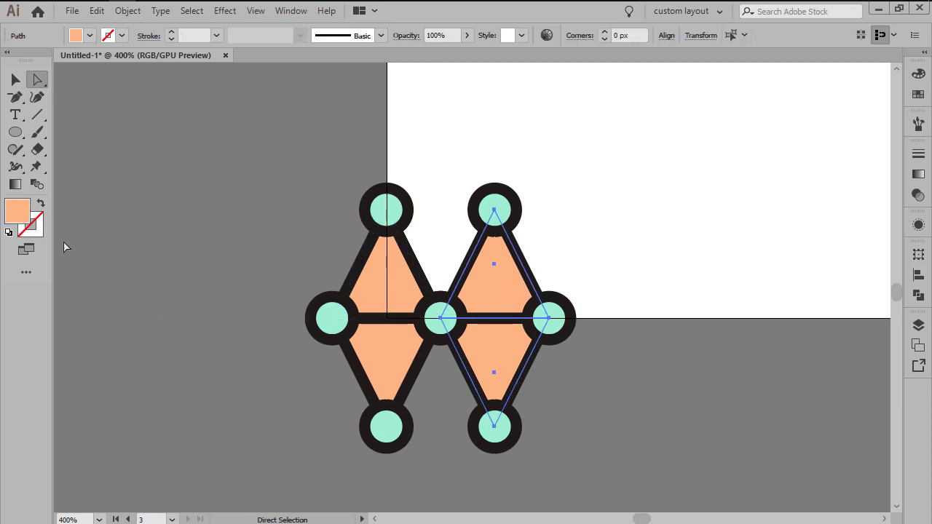
{"action": "double_click", "coordinate": [22, 211]}
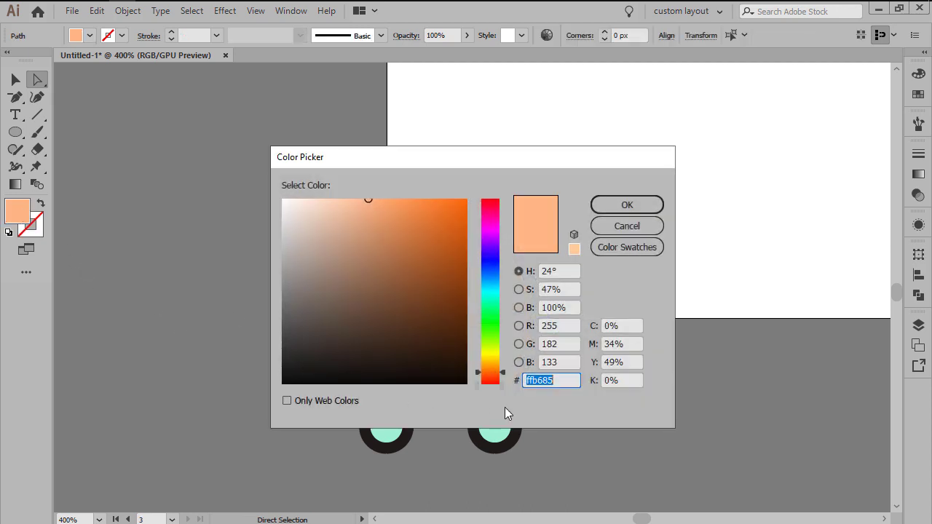
{"action": "type", "text": "f"}
{"action": "type", "text": "fe082"}
{"action": "key", "text": "Return"}
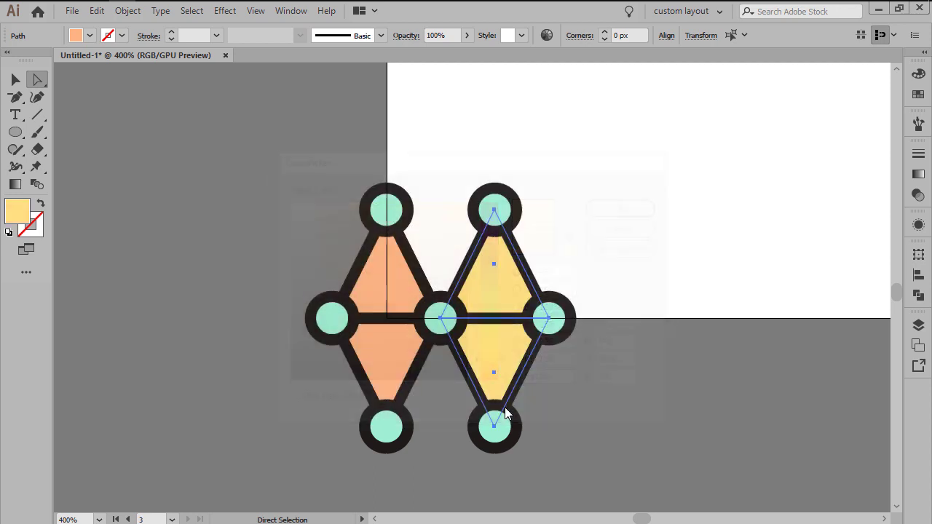
Step: Copy the orange and yellow diamond pair to the right and repeat it three more times along the row
{"action": "key", "text": "v"}
{"action": "left_click", "coordinate": [631, 394]}
{"action": "left_click_drag", "start_coordinate": [643, 385], "coordinate": [564, 387]}
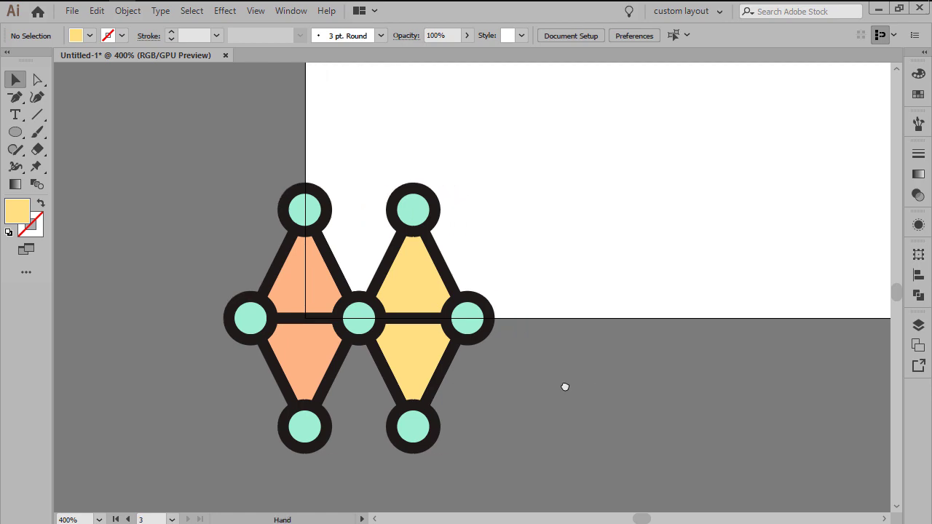
{"action": "left_click", "coordinate": [299, 342]}
{"action": "left_click", "coordinate": [415, 358], "text": "shift"}
{"action": "left_click_drag", "start_coordinate": [316, 369], "coordinate": [538, 366]}
{"action": "scroll", "coordinate": [267, 396], "scroll_direction": "down", "scroll_amount": 2}
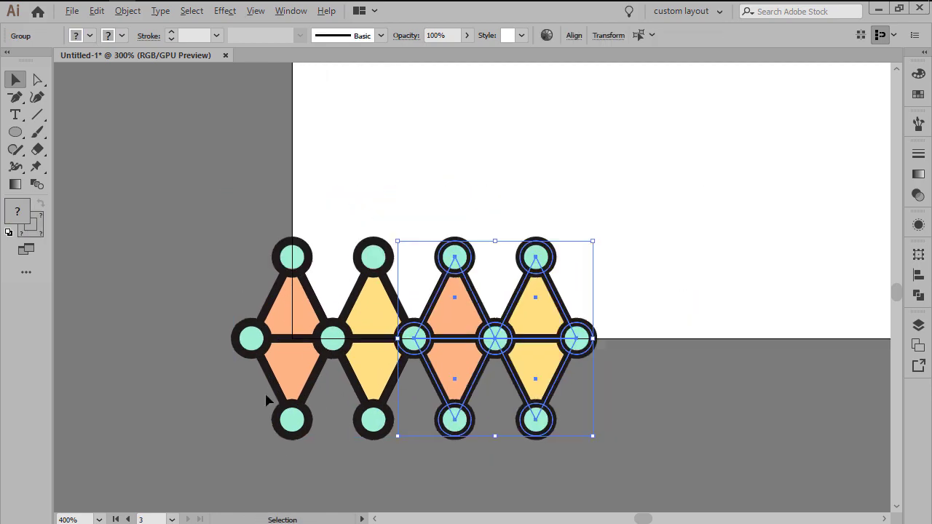
{"action": "key", "text": "ctrl+d"}
{"action": "key", "text": "ctrl+d"}
{"action": "key", "text": "ctrl+d"}
{"action": "left_click", "coordinate": [721, 458]}
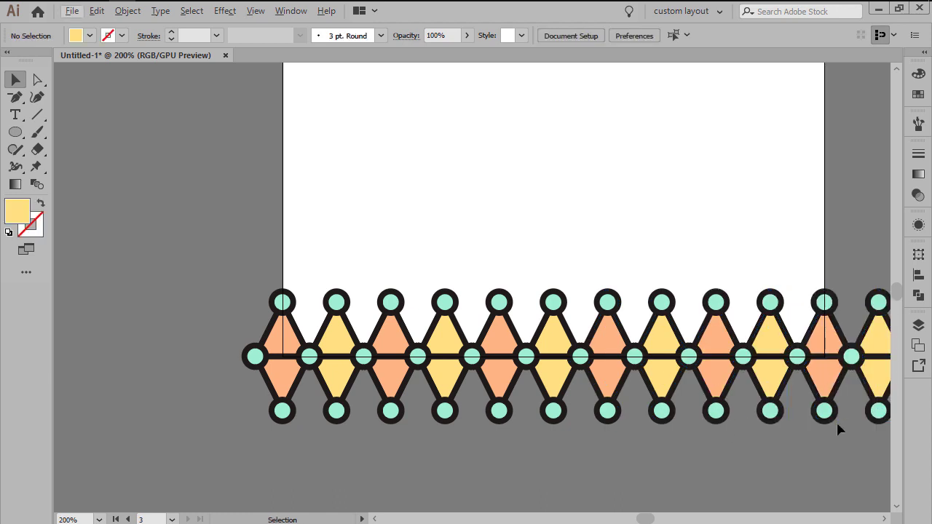
{"action": "left_click", "coordinate": [883, 371]}
{"action": "left_click", "coordinate": [718, 437]}
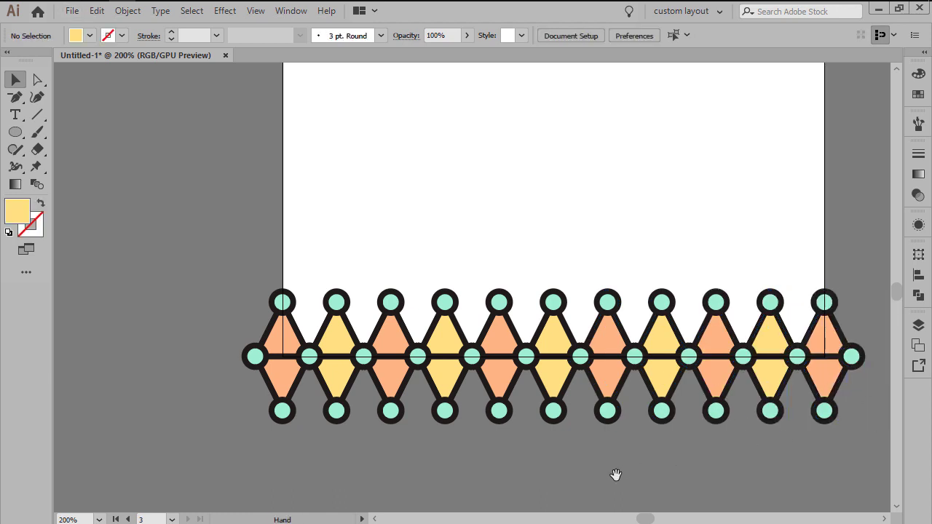
{"action": "left_click_drag", "start_coordinate": [616, 476], "coordinate": [558, 481]}
Step: Copy the lower-left diamond upward, then step it right and repeat to form a raised row
{"action": "scroll", "coordinate": [215, 365], "scroll_direction": "up", "scroll_amount": 3}
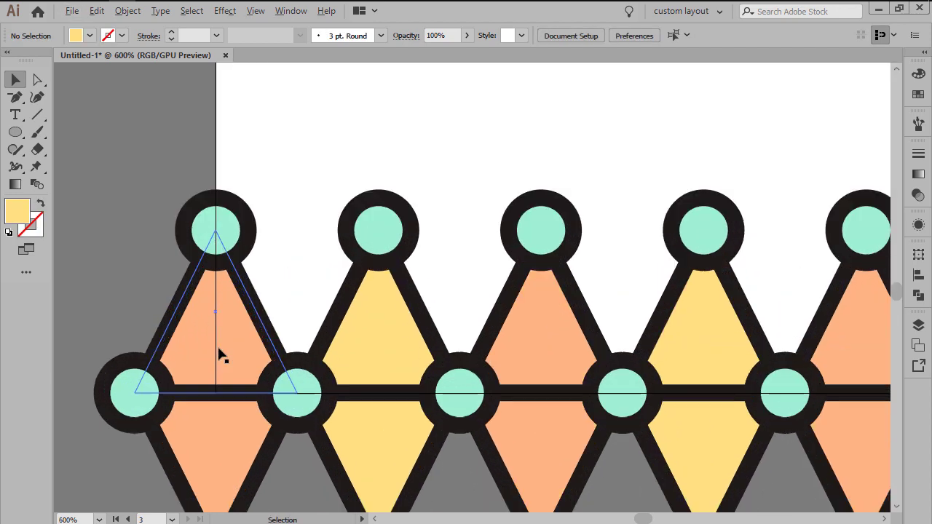
{"action": "left_click", "coordinate": [241, 428]}
{"action": "left_click_drag", "start_coordinate": [240, 429], "coordinate": [421, 336]}
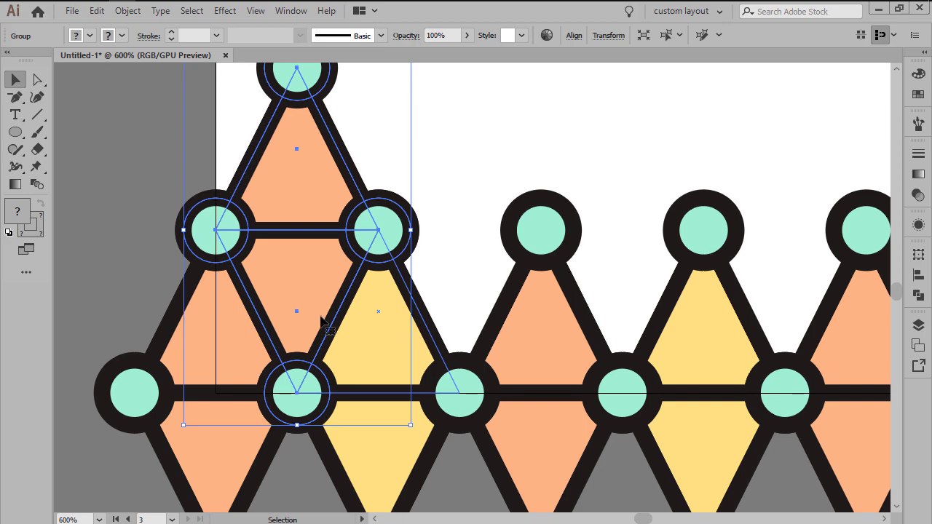
{"action": "left_click_drag", "start_coordinate": [308, 314], "coordinate": [446, 306]}
{"action": "scroll", "coordinate": [257, 277], "scroll_direction": "down", "scroll_amount": 2}
{"action": "scroll", "coordinate": [233, 305], "scroll_direction": "down", "scroll_amount": 1}
{"action": "key", "text": "ctrl+d"}
{"action": "key", "text": "ctrl+d"}
{"action": "key", "text": "ctrl+d"}
{"action": "key", "text": "ctrl+d"}
{"action": "key", "text": "ctrl+d"}
{"action": "key", "text": "ctrl+d"}
{"action": "key", "text": "ctrl+d"}
{"action": "key", "text": "ctrl+d"}
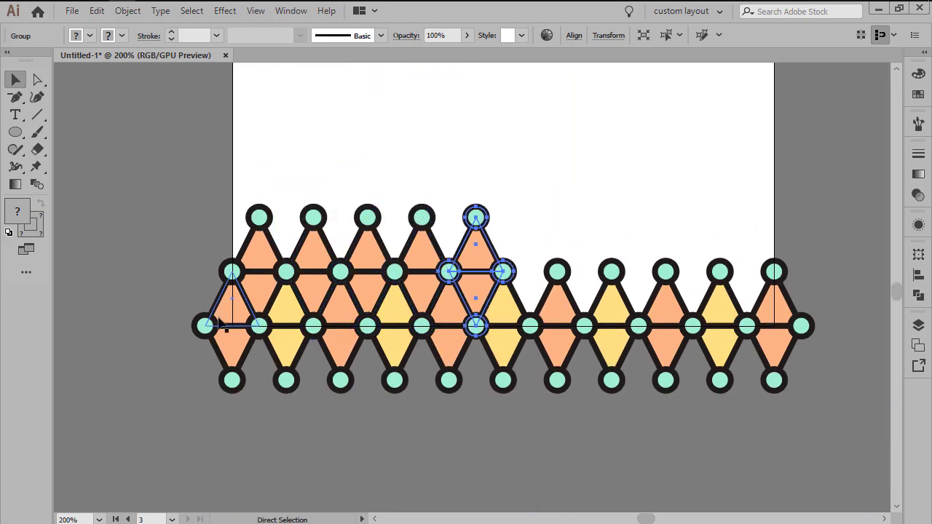
Step: Copy the lower lattice rows straight up by one row
{"action": "left_click", "coordinate": [226, 423]}
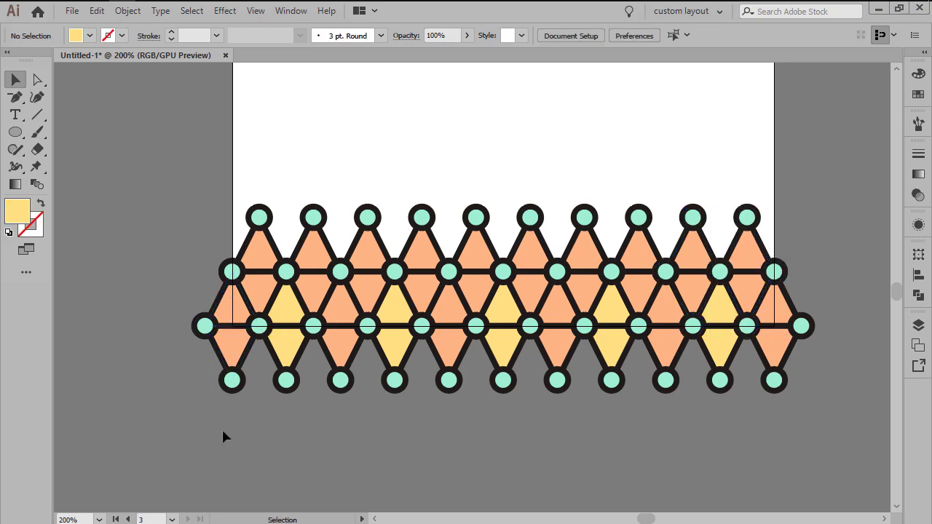
{"action": "left_click", "coordinate": [785, 362]}
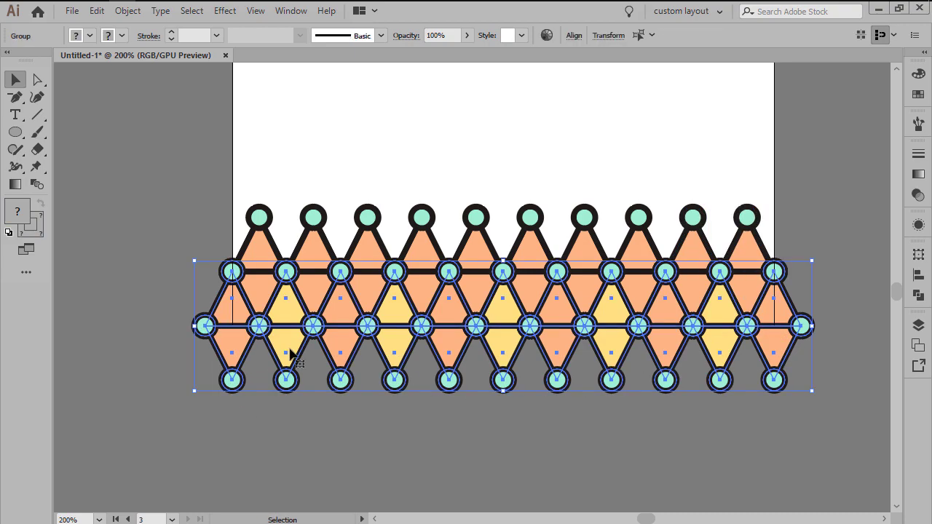
{"action": "left_click_drag", "start_coordinate": [295, 349], "coordinate": [296, 243]}
{"action": "scroll", "coordinate": [296, 243], "scroll_direction": "up", "scroll_amount": 4}
{"action": "scroll", "coordinate": [287, 338], "scroll_direction": "down", "scroll_amount": 2}
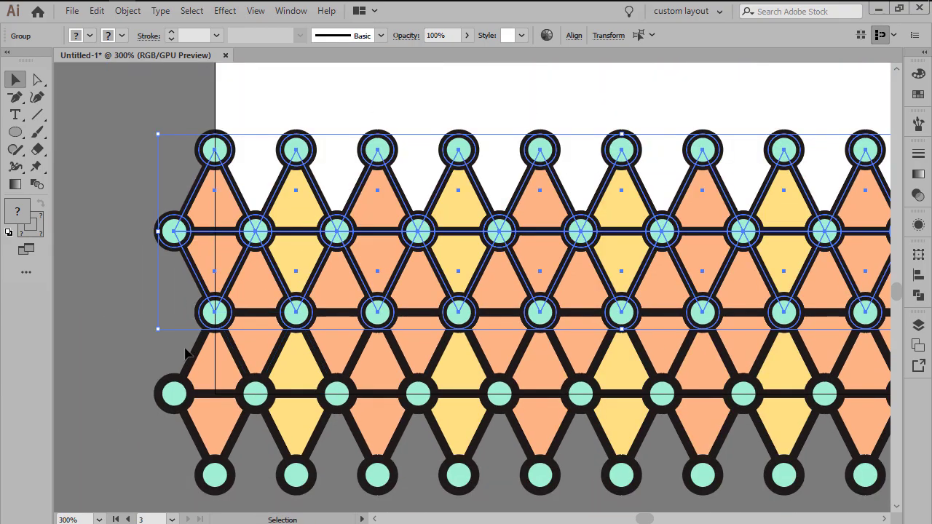
Step: Recolour the second row's faces with the Live Paint Bucket so orange and yellow triangles alternate
{"action": "left_click", "coordinate": [117, 298]}
{"action": "key", "text": "k"}
{"action": "mouse_move", "coordinate": [223, 246]}
{"action": "left_mouse_down"}
{"action": "mouse_move", "coordinate": [339, 241]}
{"action": "mouse_move", "coordinate": [845, 248]}
{"action": "left_mouse_up"}
{"action": "scroll", "coordinate": [845, 248], "scroll_direction": "down", "scroll_amount": 2}
{"action": "left_click", "coordinate": [718, 301], "text": "alt"}
{"action": "mouse_move", "coordinate": [251, 277]}
{"action": "left_mouse_down"}
{"action": "mouse_move", "coordinate": [552, 277]}
{"action": "mouse_move", "coordinate": [682, 250]}
{"action": "left_mouse_up"}
Step: Select the lattice row groups and copy them two rows higher
{"action": "key", "text": "v"}
{"action": "left_click", "coordinate": [271, 334]}
{"action": "left_click", "coordinate": [310, 333], "text": "shift"}
{"action": "left_click", "coordinate": [408, 328], "text": "shift"}
{"action": "left_click", "coordinate": [495, 316], "text": "shift"}
{"action": "left_click", "coordinate": [604, 316], "text": "shift"}
{"action": "left_click", "coordinate": [688, 321], "text": "shift"}
{"action": "scroll", "coordinate": [204, 321], "scroll_direction": "up", "scroll_amount": 1}
{"action": "left_click_drag", "start_coordinate": [233, 430], "coordinate": [245, 270]}
Step: Copy the whole pattern upward and join it to the original to fill the artboard
{"action": "scroll", "coordinate": [234, 400], "scroll_direction": "up", "scroll_amount": 2}
{"action": "scroll", "coordinate": [260, 354], "scroll_direction": "down", "scroll_amount": 4}
{"action": "left_click", "coordinate": [676, 459]}
{"action": "key", "text": "ctrl+a"}
{"action": "left_click_drag", "start_coordinate": [335, 441], "coordinate": [334, 289]}
{"action": "scroll", "coordinate": [297, 313], "scroll_direction": "up", "scroll_amount": 3}
{"action": "scroll", "coordinate": [334, 369], "scroll_direction": "down", "scroll_amount": 4}
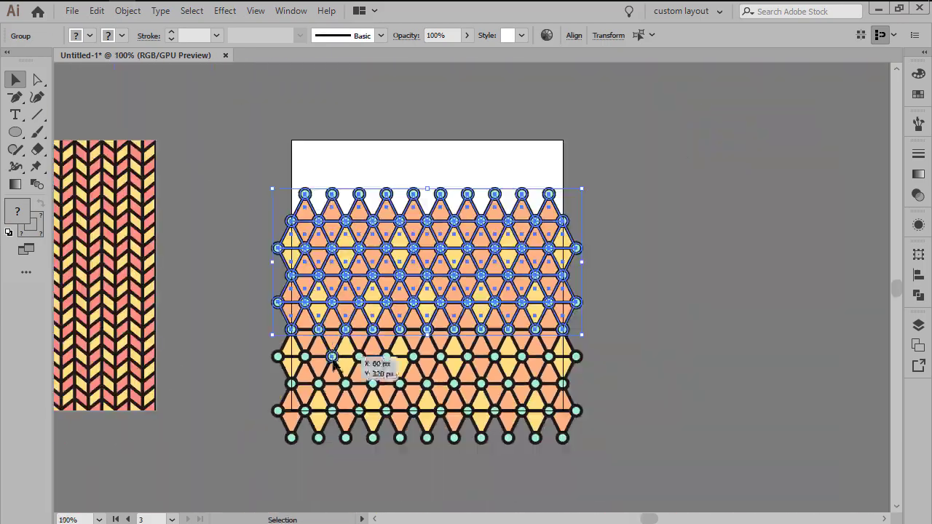
{"action": "left_click_drag", "start_coordinate": [333, 364], "coordinate": [333, 283]}
{"action": "left_click", "coordinate": [234, 241]}
{"action": "left_click_drag", "start_coordinate": [262, 128], "coordinate": [576, 99]}
{"action": "left_click", "coordinate": [660, 128]}
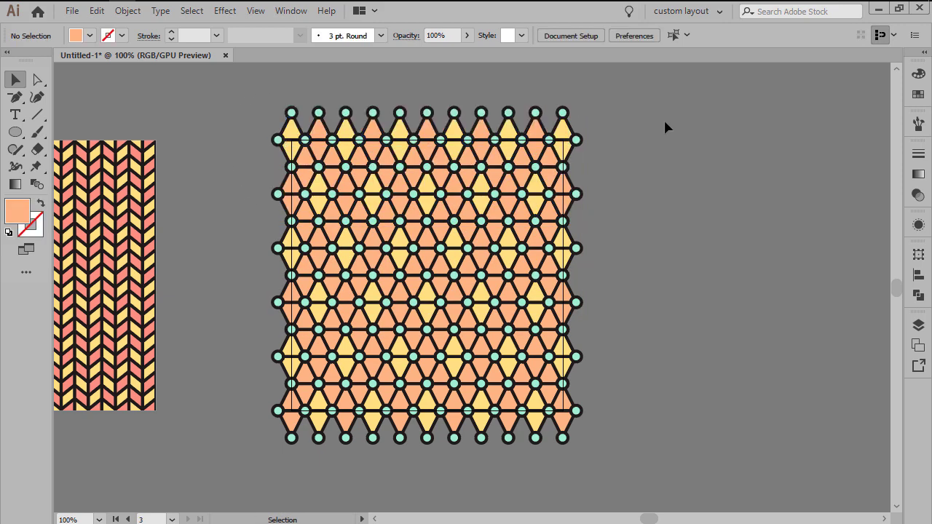
{"action": "key", "text": "ctrl+a"}
{"action": "left_click", "coordinate": [217, 388]}
Step: Create a 480 × 480 px square and centre it horizontally and vertically
{"action": "key", "text": "m"}
{"action": "left_click", "coordinate": [219, 390]}
{"action": "type", "text": "480"}
{"action": "key", "text": "Tab"}
{"action": "type", "text": "480"}
{"action": "key", "text": "Return"}
{"action": "key", "text": "v"}
{"action": "left_click", "coordinate": [574, 35]}
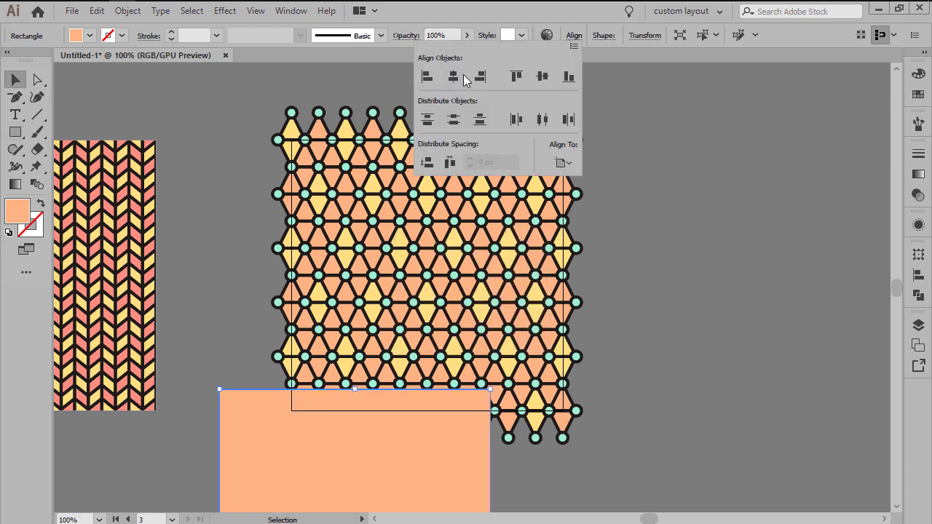
{"action": "left_click", "coordinate": [453, 77]}
{"action": "left_click", "coordinate": [543, 77]}
{"action": "left_click", "coordinate": [650, 102]}
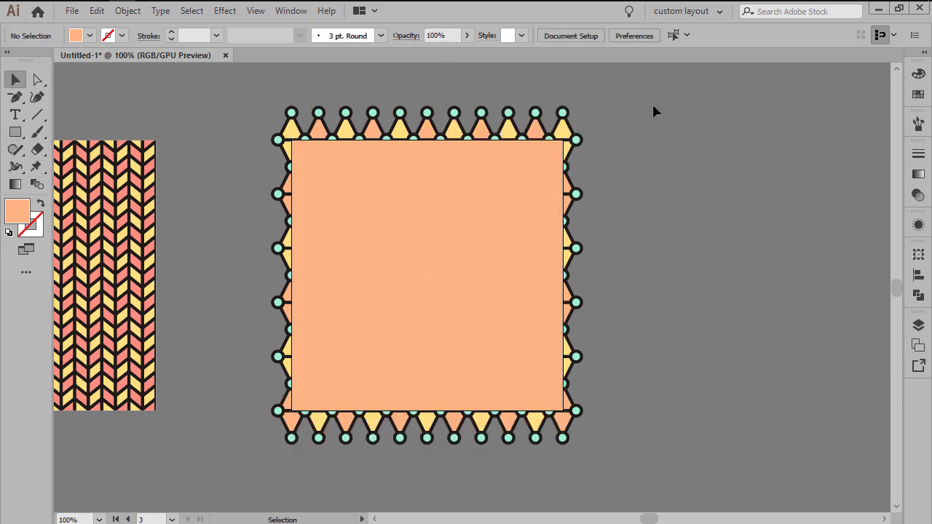
Step: Select the square with the triangle pattern and make a clipping mask
{"action": "left_click_drag", "start_coordinate": [650, 101], "coordinate": [372, 270]}
{"action": "right_click", "coordinate": [391, 232]}
{"action": "left_click", "coordinate": [431, 333]}
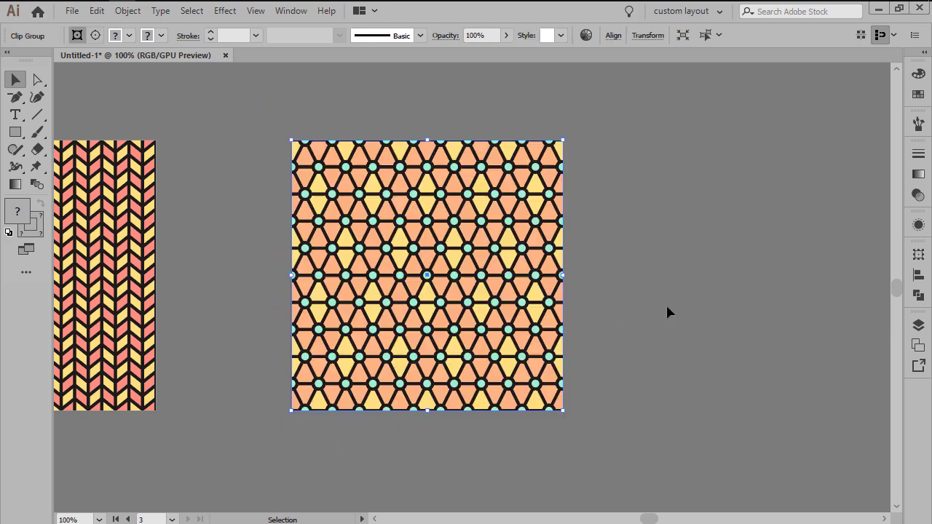
{"action": "left_click", "coordinate": [663, 304]}
{"action": "left_click", "coordinate": [144, 273]}
Step: Make the blue wave square a pattern swatch named 'wave pattern' with Size Tile to Art enabled
{"action": "key", "text": "ctrl+alt+0"}
{"action": "left_click", "coordinate": [141, 270]}
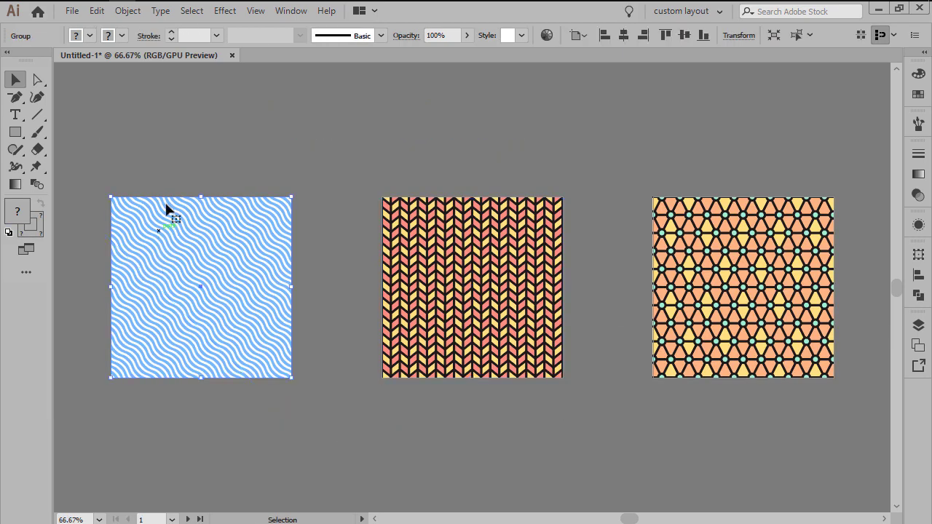
{"action": "left_click", "coordinate": [128, 11]}
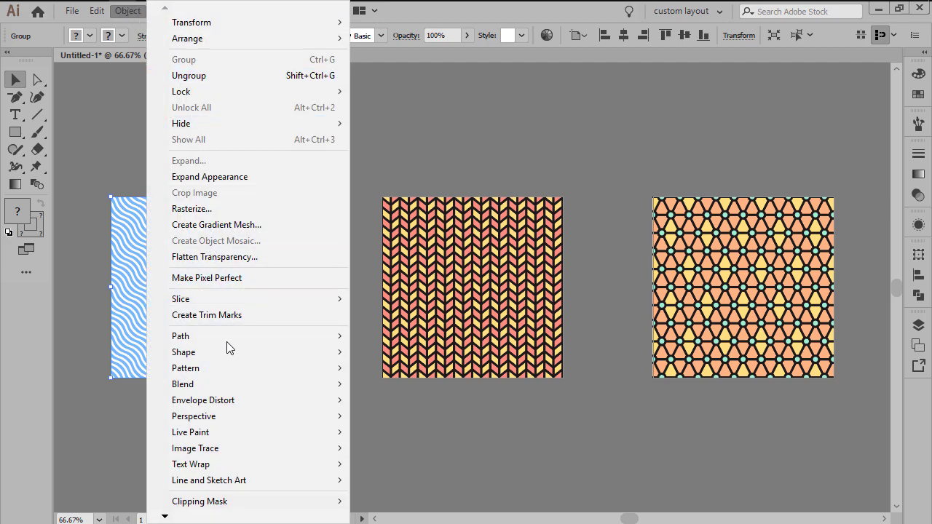
{"action": "mouse_move", "coordinate": [235, 369]}
{"action": "left_click", "coordinate": [362, 371]}
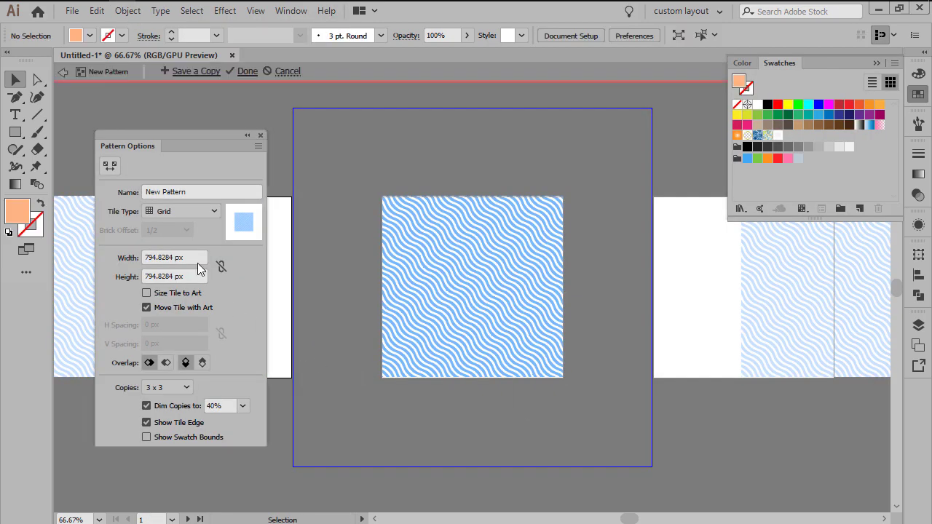
{"action": "left_click", "coordinate": [195, 193]}
{"action": "type", "text": "wave patte"}
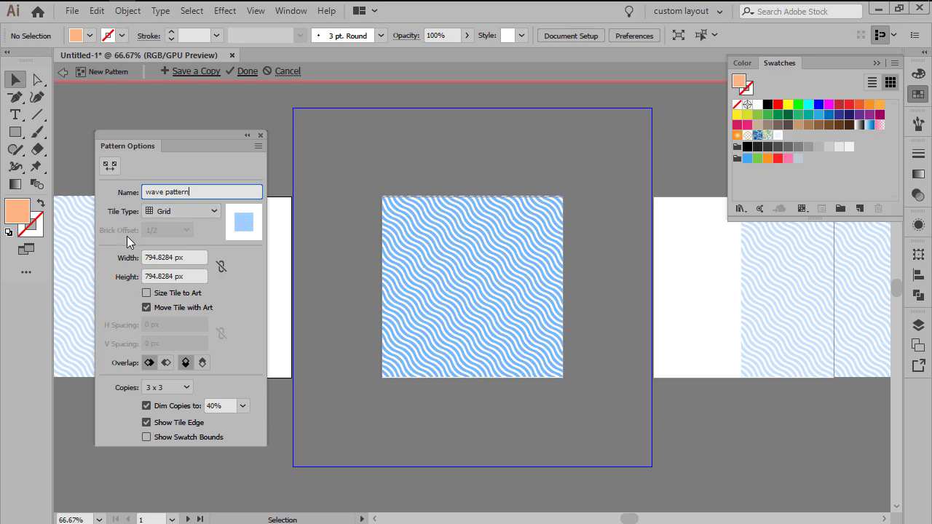
{"action": "left_click", "coordinate": [180, 293]}
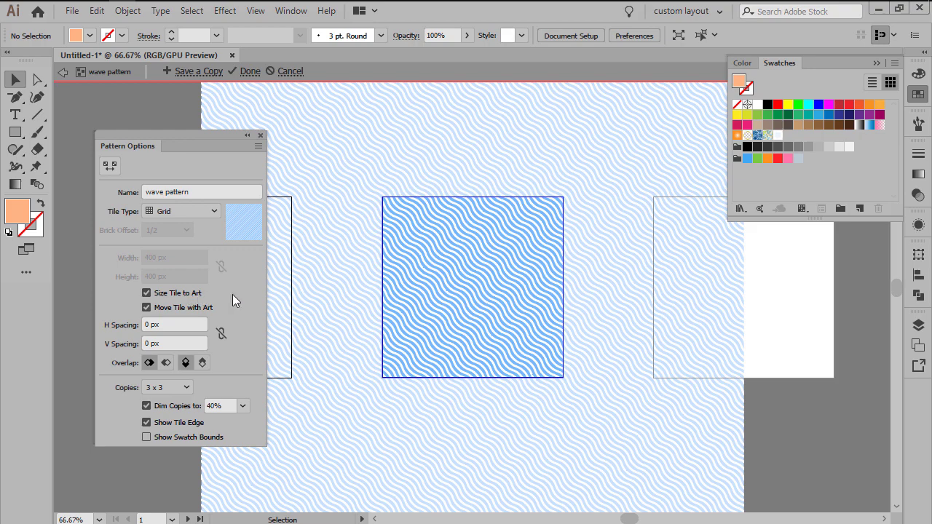
{"action": "left_click", "coordinate": [251, 71]}
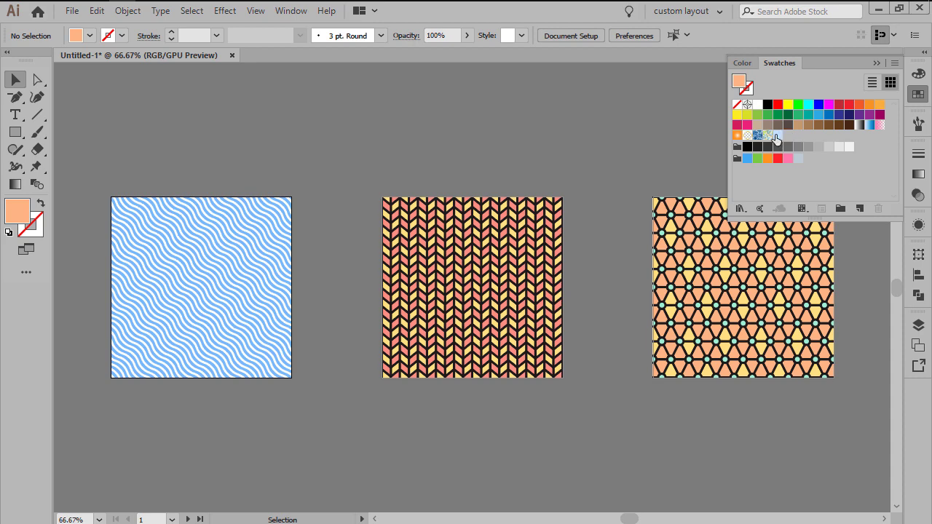
Step: Delete the wave square and draw a rectangle in its place filled with the wave pattern swatch
{"action": "left_click", "coordinate": [244, 245]}
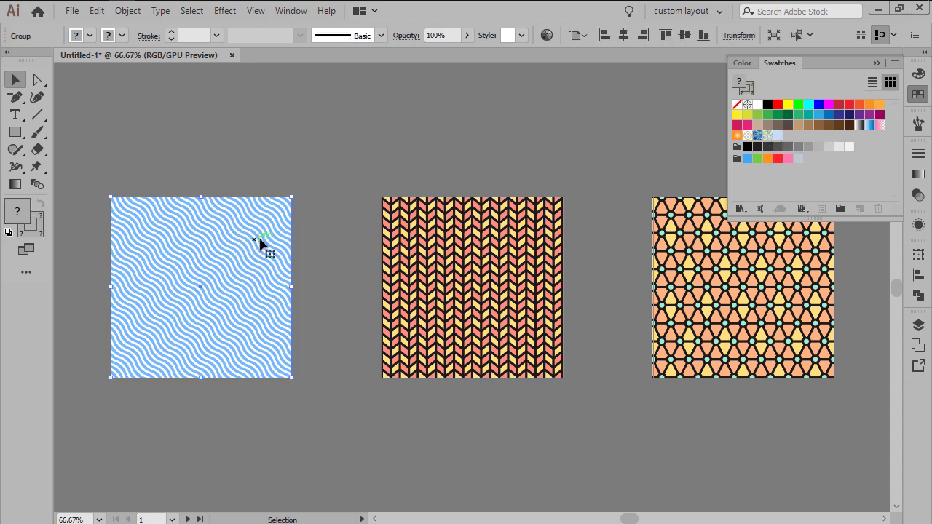
{"action": "key", "text": "Delete"}
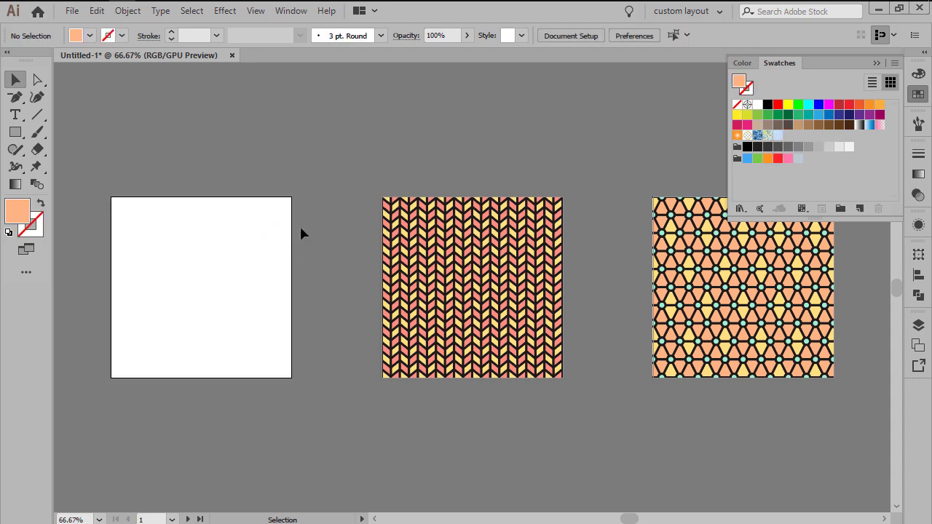
{"action": "left_click", "coordinate": [778, 134]}
{"action": "left_click", "coordinate": [20, 135]}
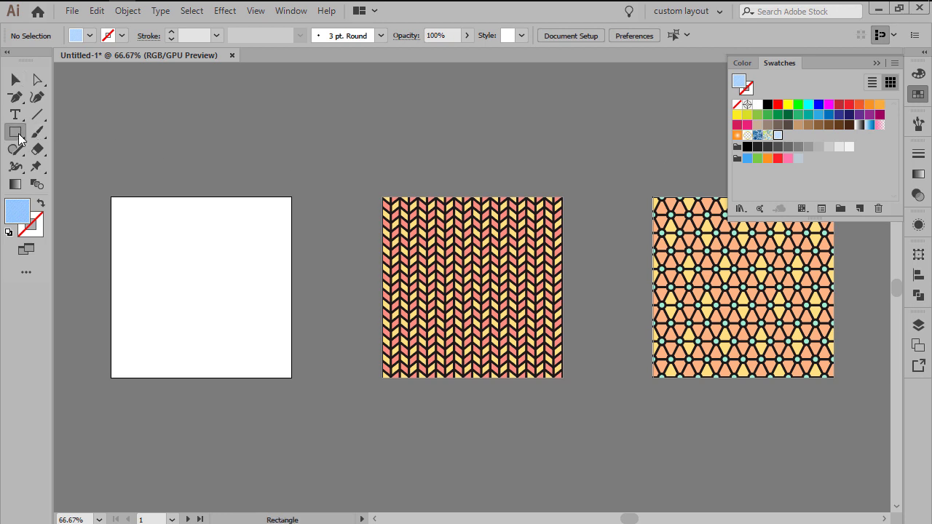
{"action": "left_click", "coordinate": [87, 133]}
{"action": "left_click_drag", "start_coordinate": [120, 203], "coordinate": [278, 346]}
{"action": "key", "text": "v"}
{"action": "left_click", "coordinate": [332, 288]}
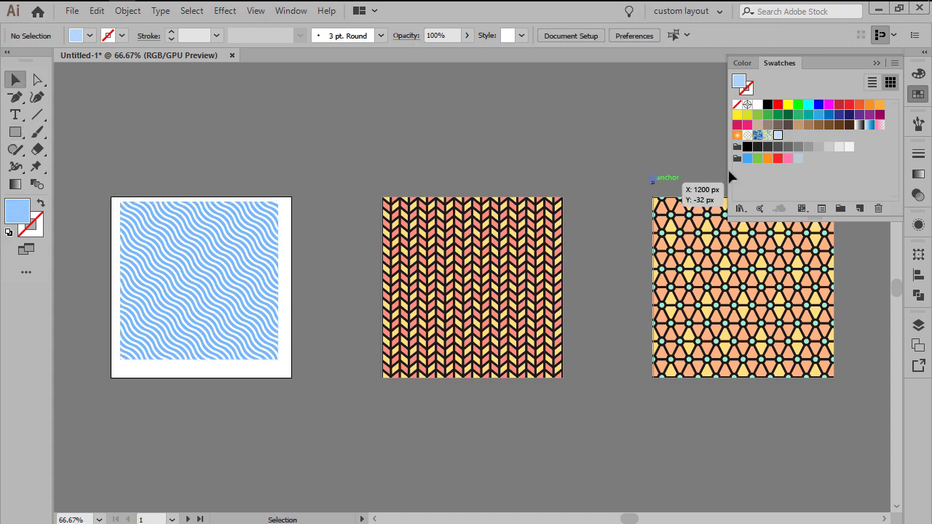
{"action": "left_click", "coordinate": [918, 94]}
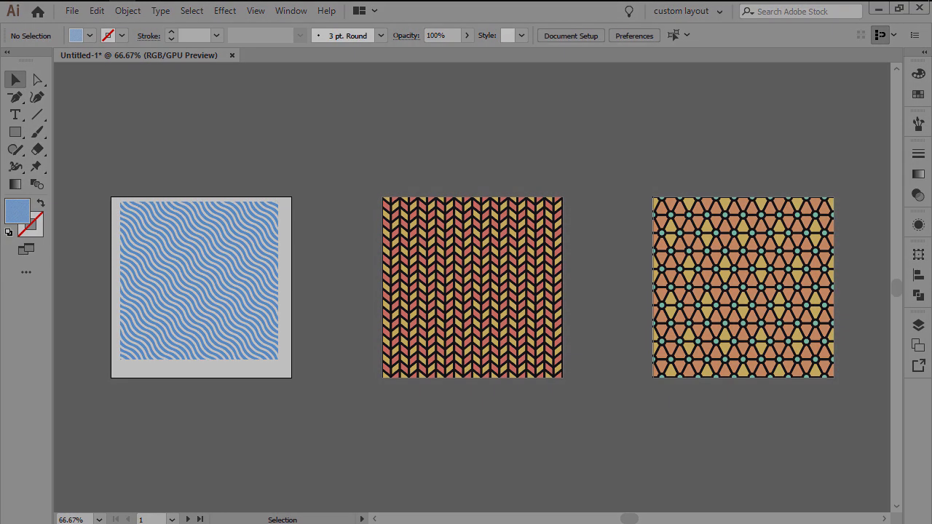